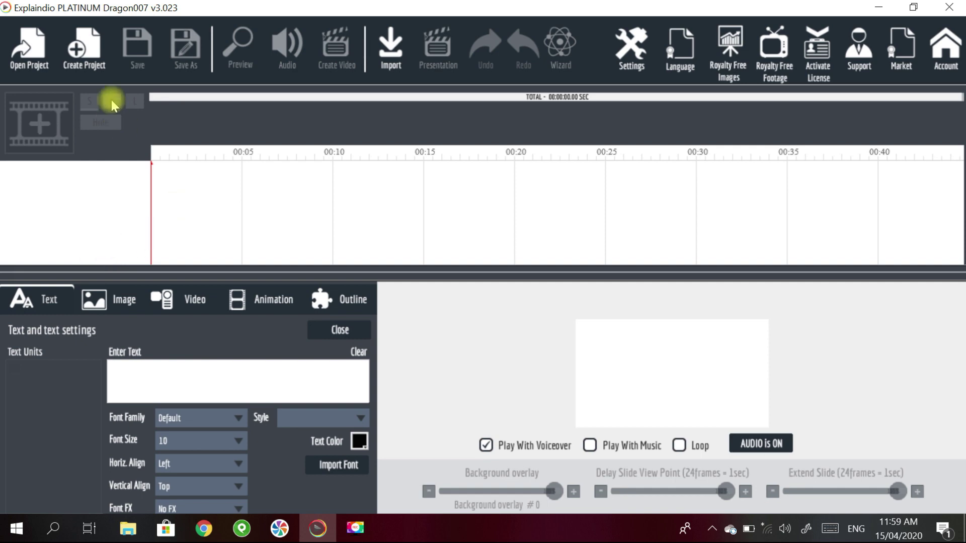
Create a project named Demo Project and add a new scene to it
{"action": "left_click", "coordinate": [83, 51]}
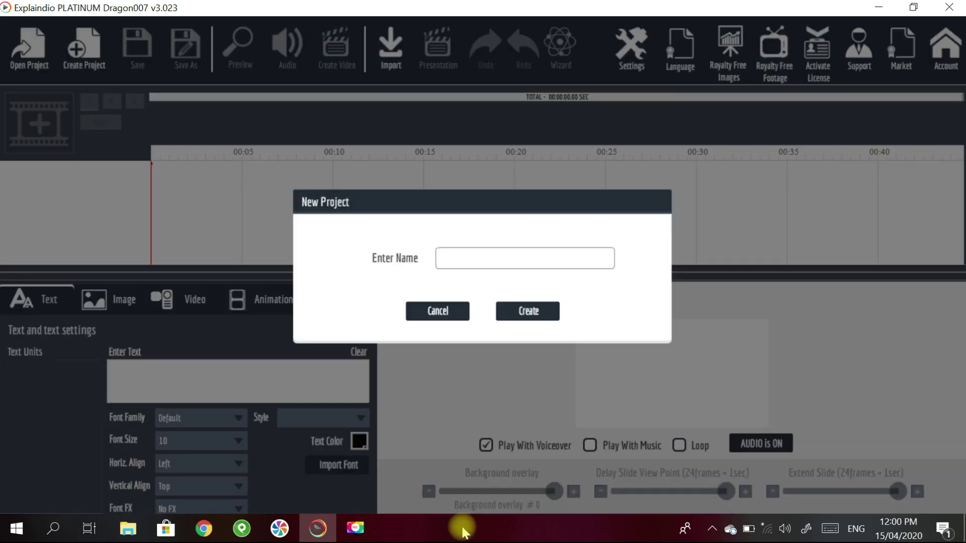
{"action": "left_click", "coordinate": [510, 256]}
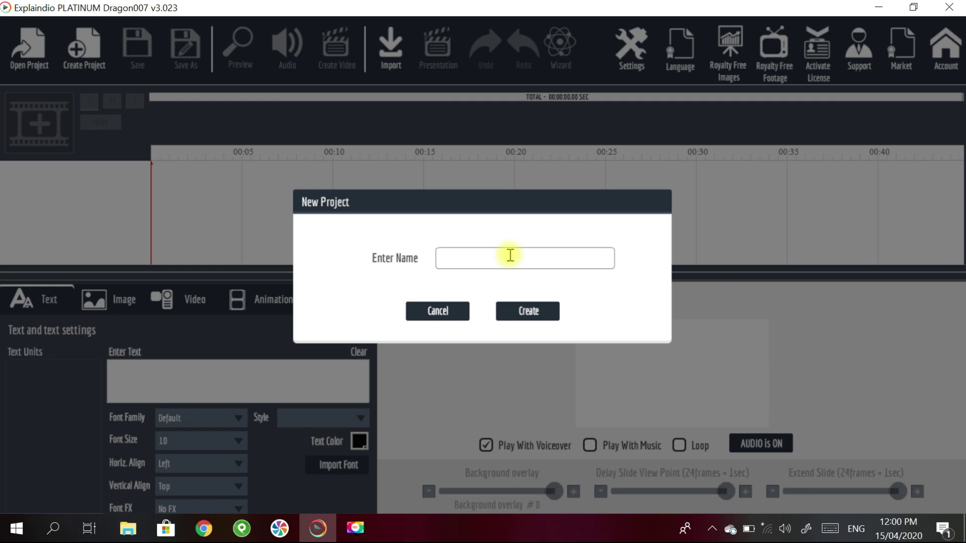
{"action": "type", "text": "Demo Project"}
{"action": "left_click", "coordinate": [523, 318]}
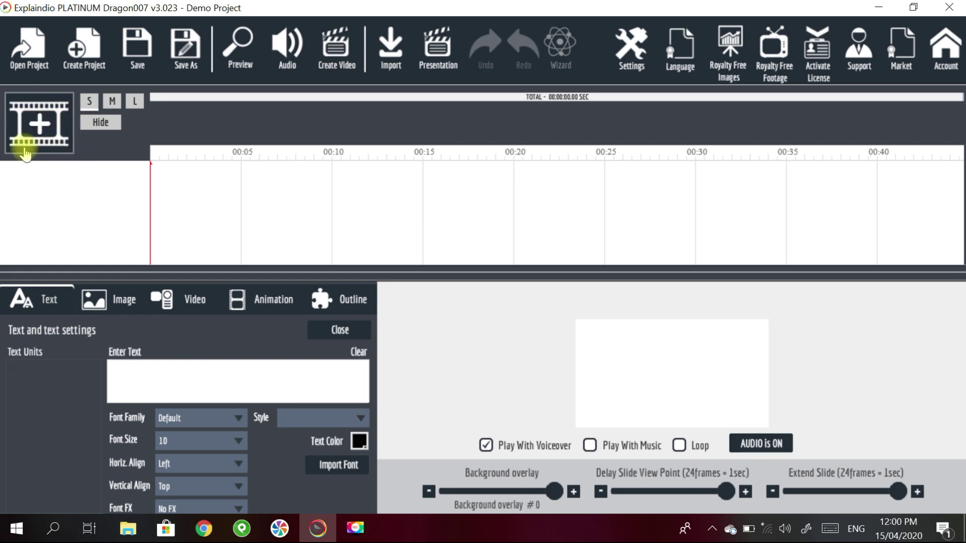
{"action": "left_click", "coordinate": [38, 127]}
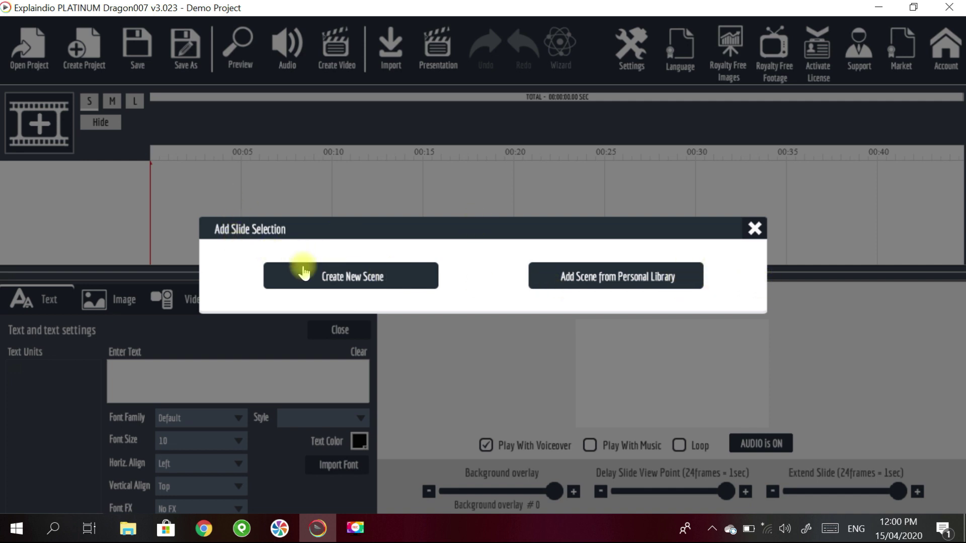
{"action": "left_click", "coordinate": [341, 284]}
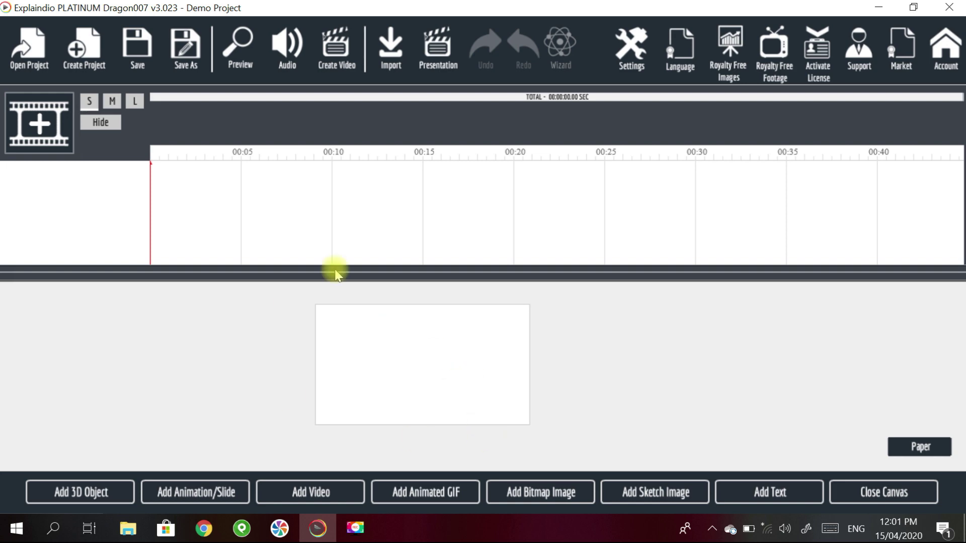
Try out the timeline's manual resizing and its medium, large and hidden sizes, and restore the small size
{"action": "left_click_drag", "start_coordinate": [328, 276], "coordinate": [341, 144]}
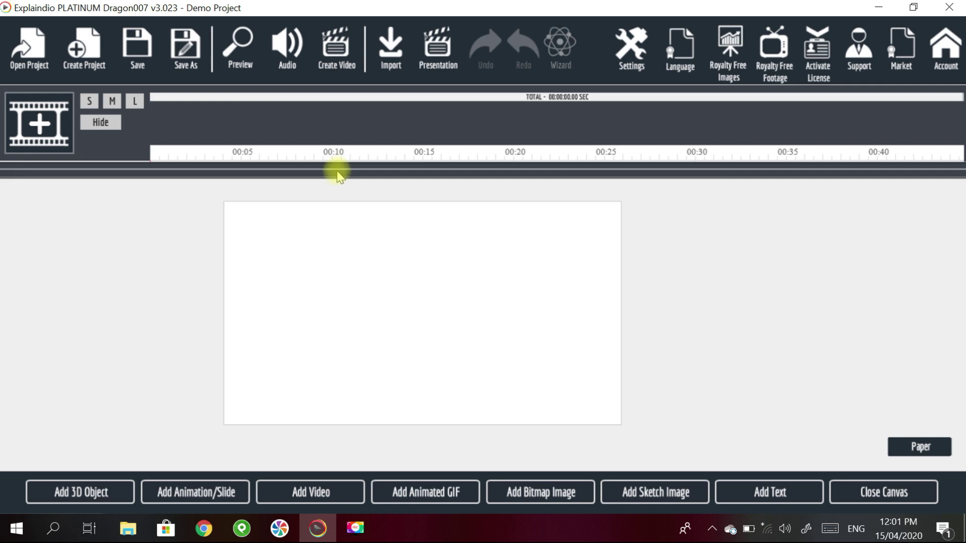
{"action": "mouse_move", "coordinate": [327, 176]}
{"action": "left_mouse_down"}
{"action": "mouse_move", "coordinate": [319, 302]}
{"action": "mouse_move", "coordinate": [340, 177]}
{"action": "left_mouse_up"}
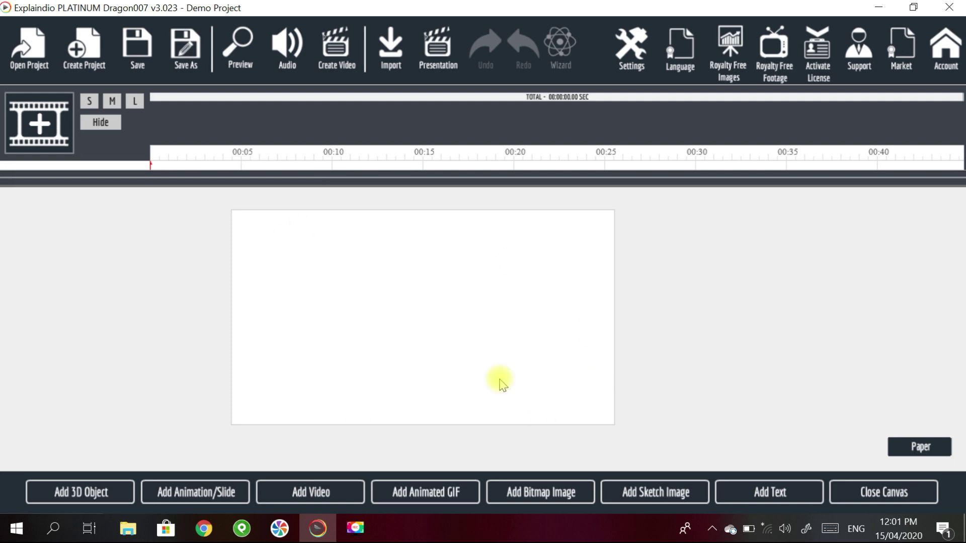
{"action": "left_click_drag", "start_coordinate": [384, 192], "coordinate": [410, 281]}
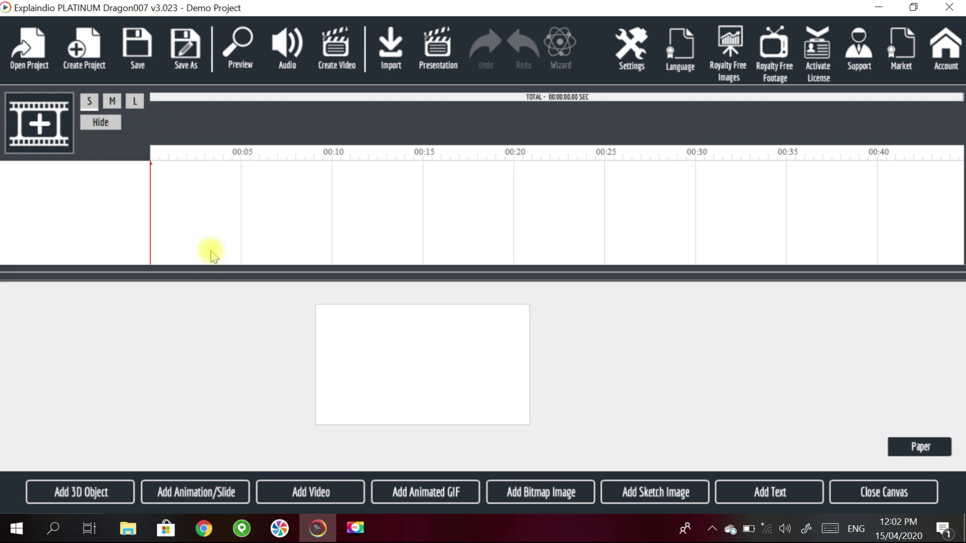
{"action": "left_click", "coordinate": [112, 101]}
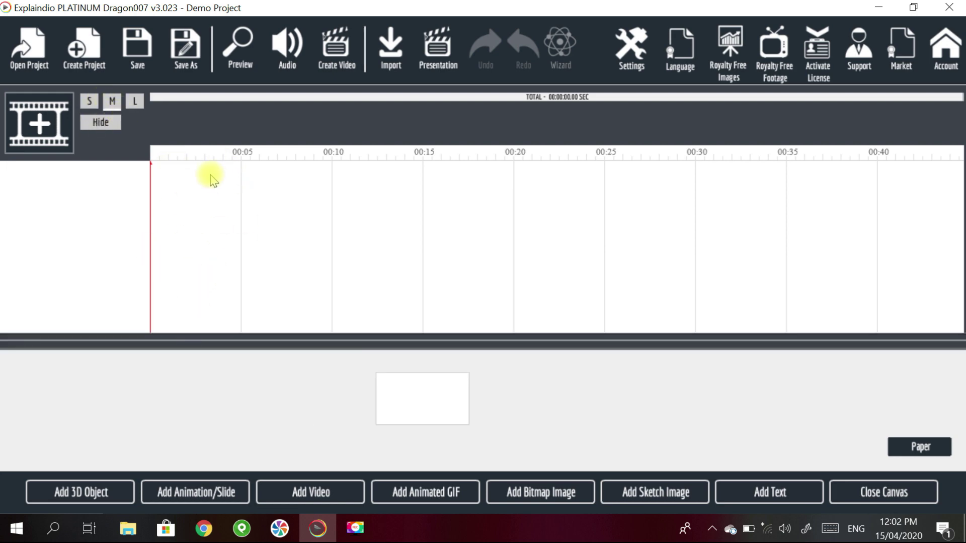
{"action": "left_click", "coordinate": [134, 104]}
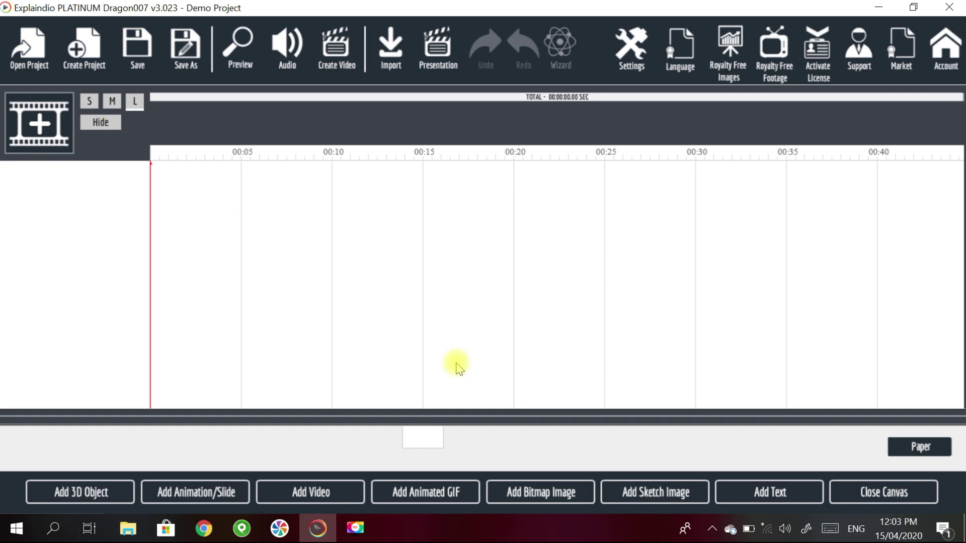
{"action": "left_click", "coordinate": [101, 123]}
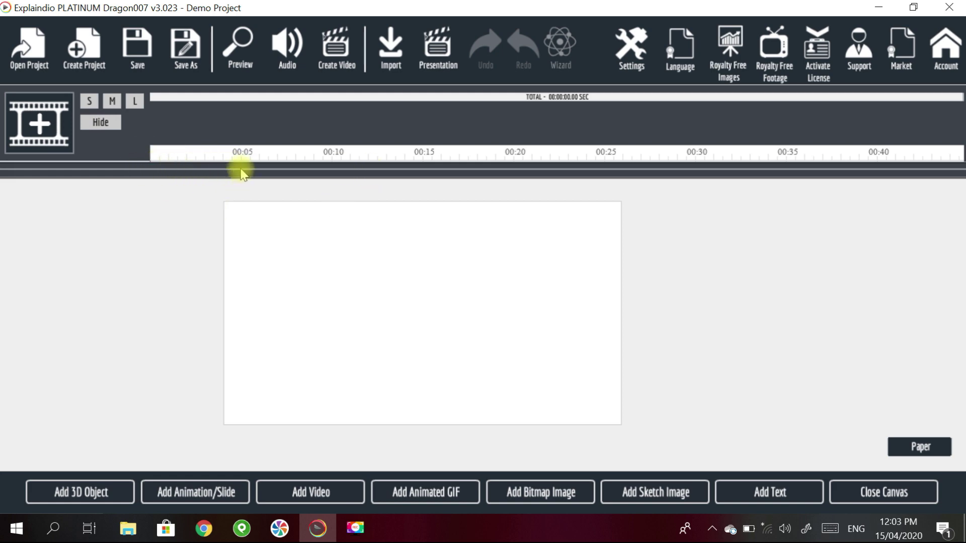
{"action": "left_click", "coordinate": [111, 103]}
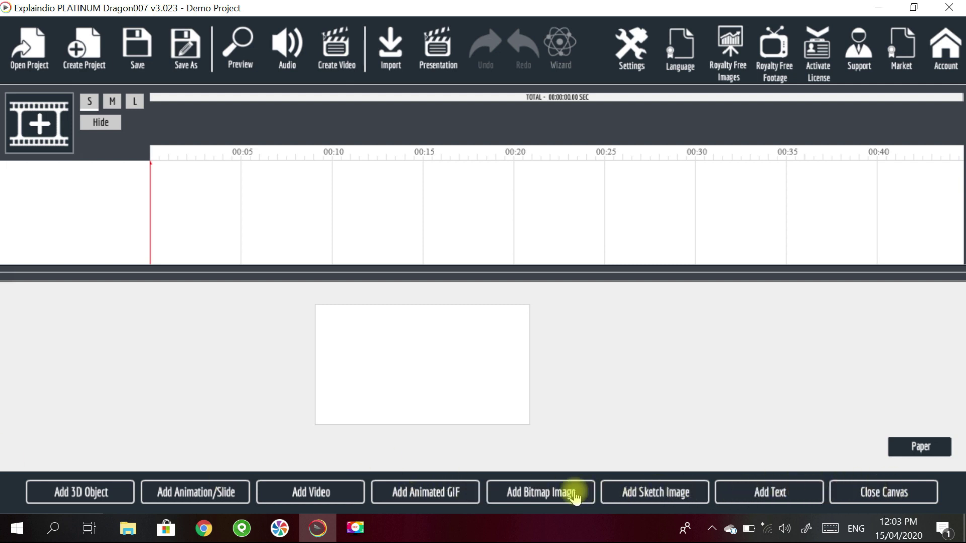
Add a text object to the scene and enlarge it slightly on the canvas
{"action": "left_click", "coordinate": [740, 500]}
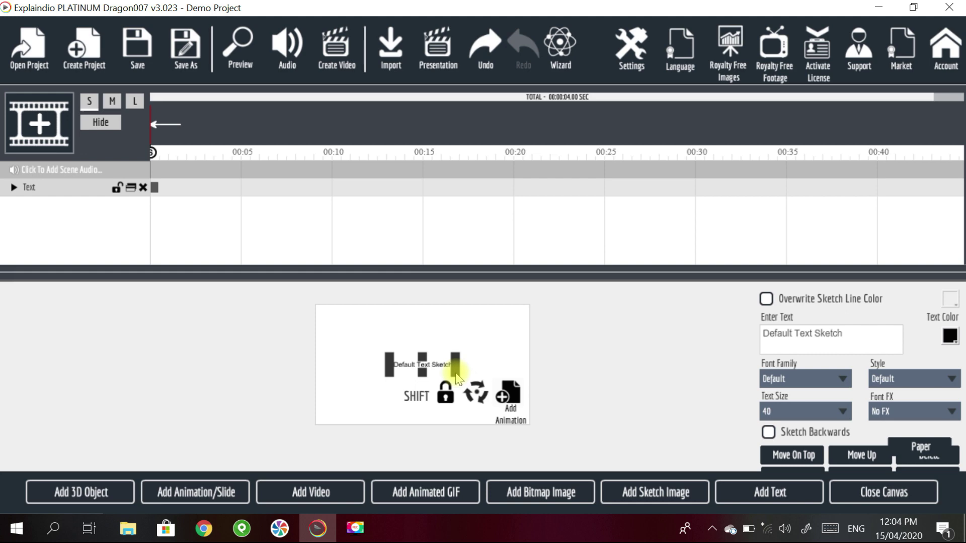
{"action": "mouse_move", "coordinate": [457, 379]}
{"action": "left_mouse_down"}
{"action": "mouse_move", "coordinate": [535, 431]}
{"action": "mouse_move", "coordinate": [429, 384]}
{"action": "mouse_move", "coordinate": [493, 408]}
{"action": "mouse_move", "coordinate": [471, 400]}
{"action": "mouse_move", "coordinate": [459, 367]}
{"action": "mouse_move", "coordinate": [526, 402]}
{"action": "mouse_move", "coordinate": [466, 399]}
{"action": "mouse_move", "coordinate": [548, 398]}
{"action": "mouse_move", "coordinate": [479, 395]}
{"action": "mouse_move", "coordinate": [538, 403]}
{"action": "left_mouse_up"}
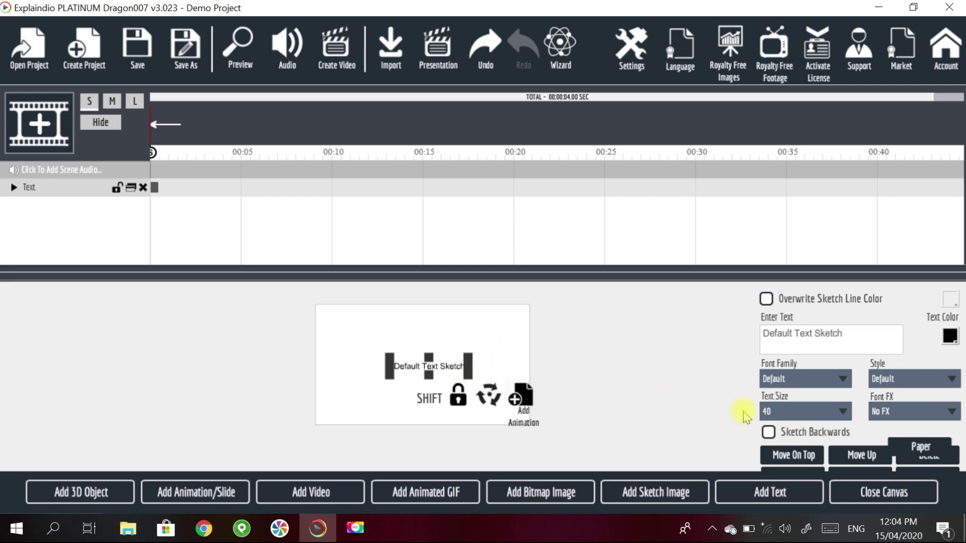
{"action": "left_click", "coordinate": [783, 418]}
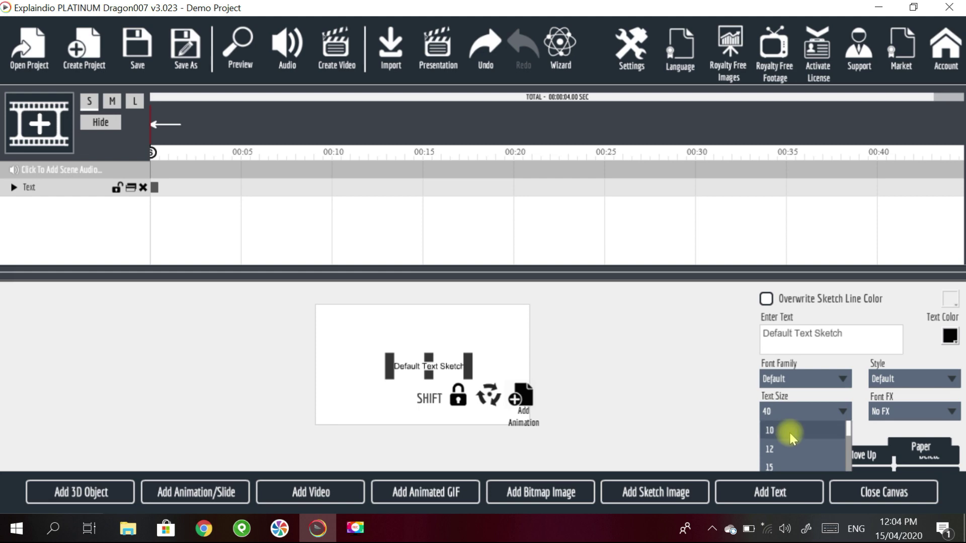
{"action": "scroll", "coordinate": [793, 445], "scroll_direction": "down", "scroll_amount": 1}
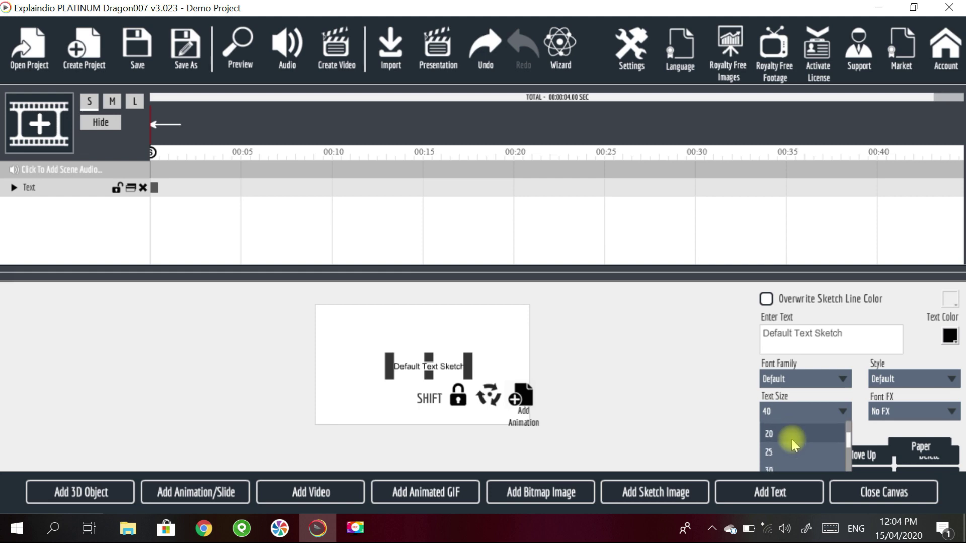
{"action": "scroll", "coordinate": [793, 445], "scroll_direction": "down", "scroll_amount": 4}
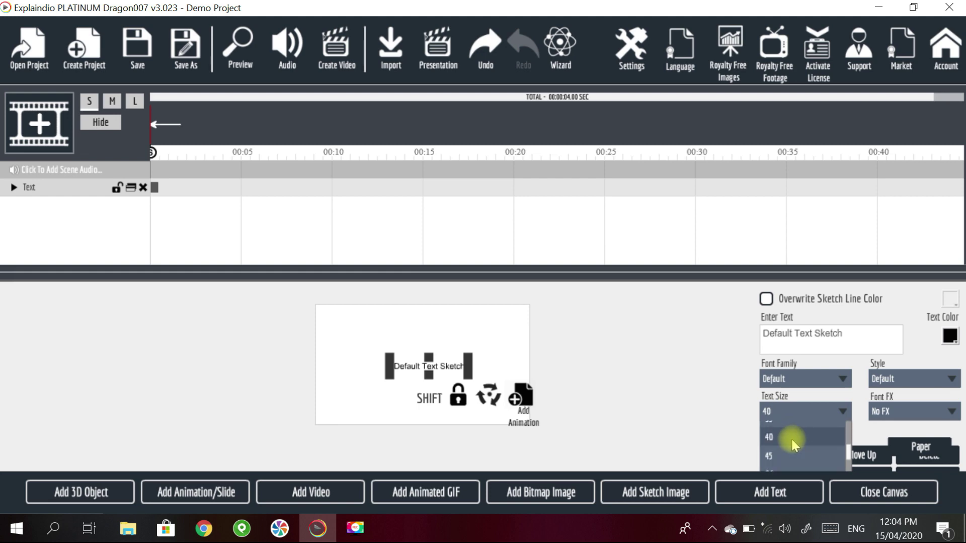
{"action": "scroll", "coordinate": [794, 445], "scroll_direction": "down", "scroll_amount": 1}
{"action": "scroll", "coordinate": [790, 445], "scroll_direction": "down", "scroll_amount": 3}
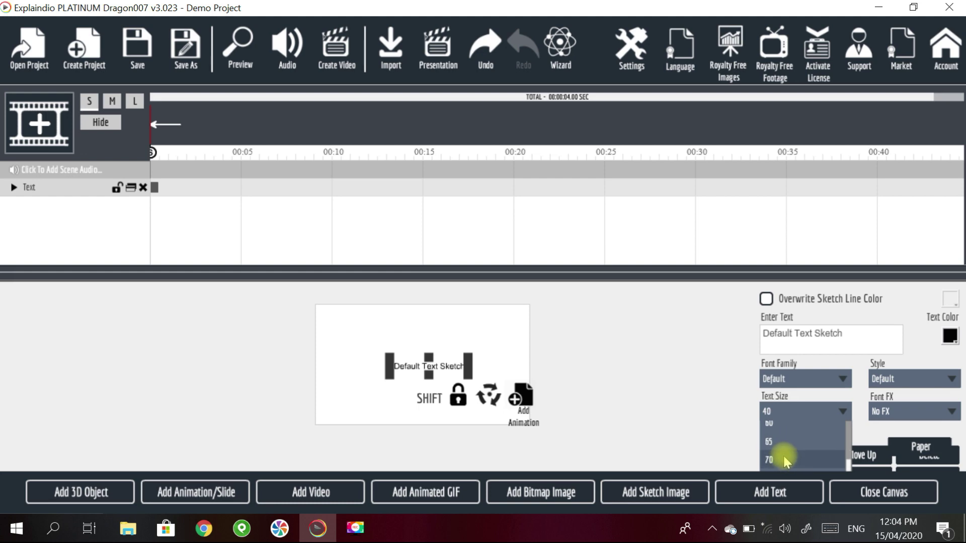
Enlarge the text to about two thirds of the canvas width and change its wording to "Explaindio Review"
{"action": "mouse_move", "coordinate": [461, 375]}
{"action": "left_mouse_down"}
{"action": "mouse_move", "coordinate": [528, 409]}
{"action": "mouse_move", "coordinate": [486, 402]}
{"action": "mouse_move", "coordinate": [485, 382]}
{"action": "mouse_move", "coordinate": [512, 391]}
{"action": "mouse_move", "coordinate": [492, 373]}
{"action": "mouse_move", "coordinate": [464, 372]}
{"action": "left_mouse_up"}
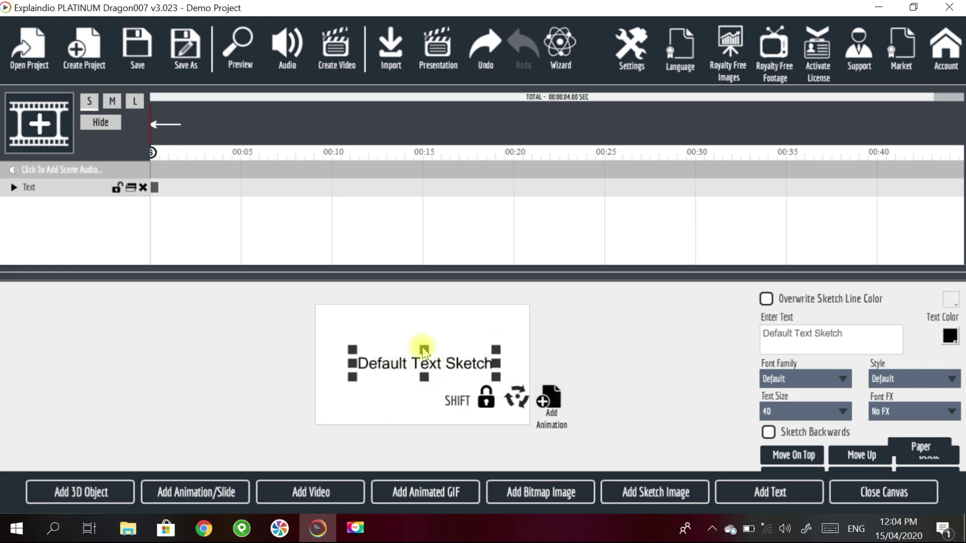
{"action": "triple_click", "coordinate": [818, 342]}
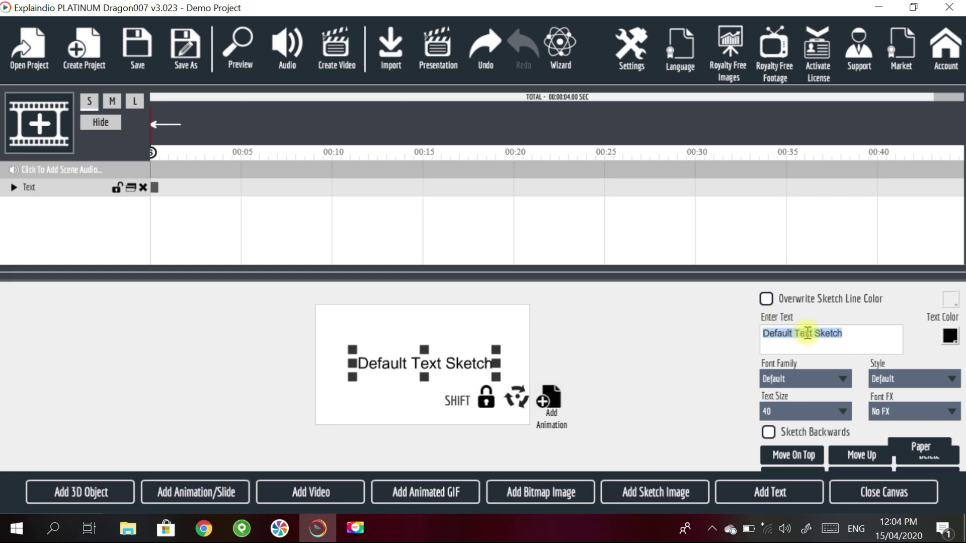
{"action": "key", "text": "BackSpace"}
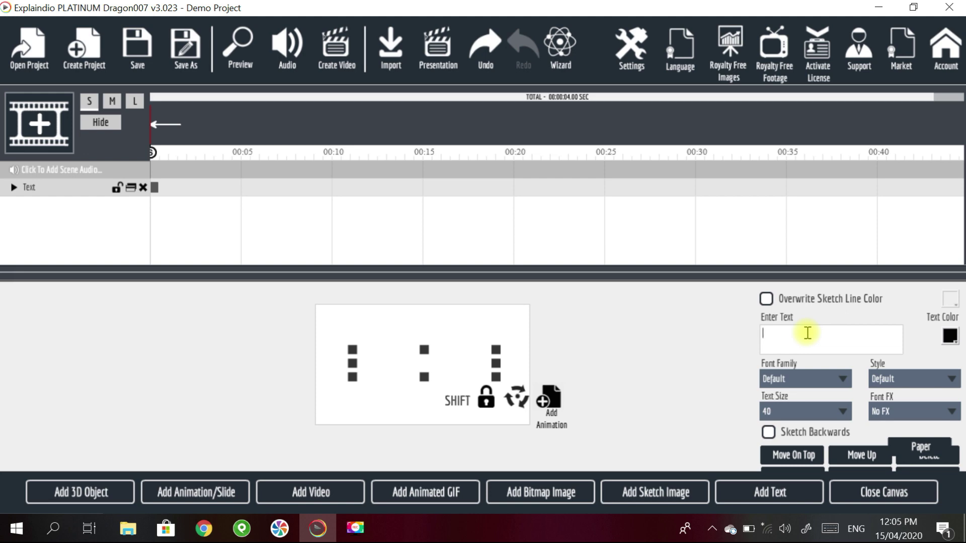
{"action": "key", "text": "shift"}
{"action": "type", "text": "Expl"}
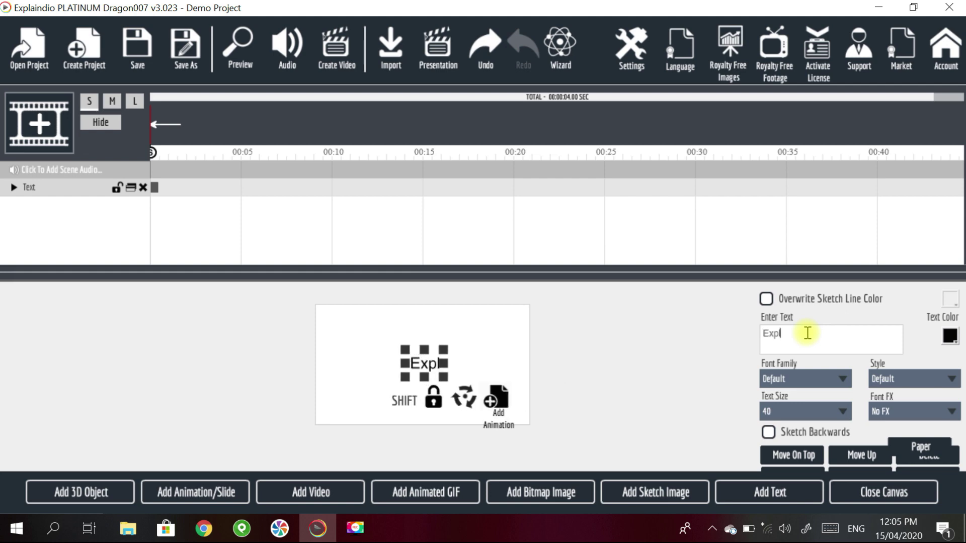
{"action": "type", "text": "aindio"}
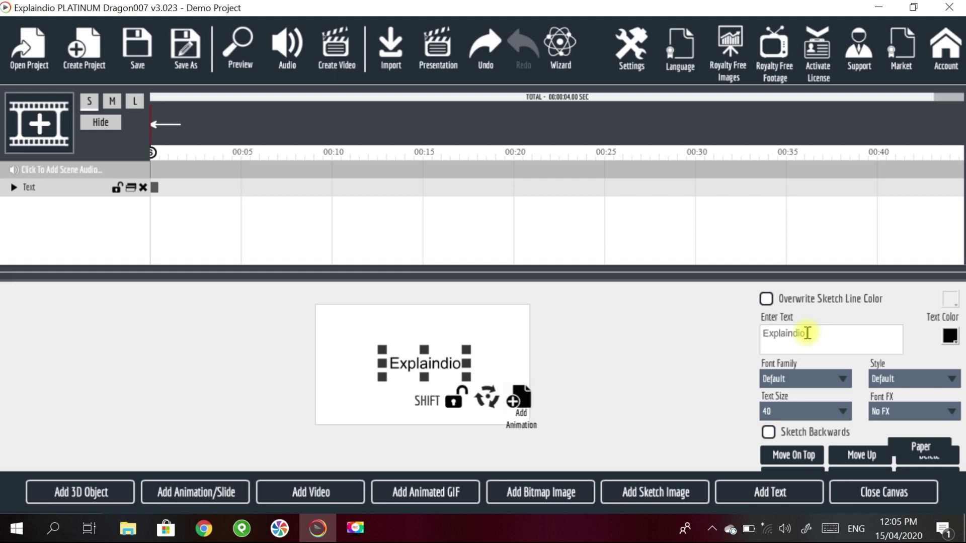
{"action": "type", "text": " Review"}
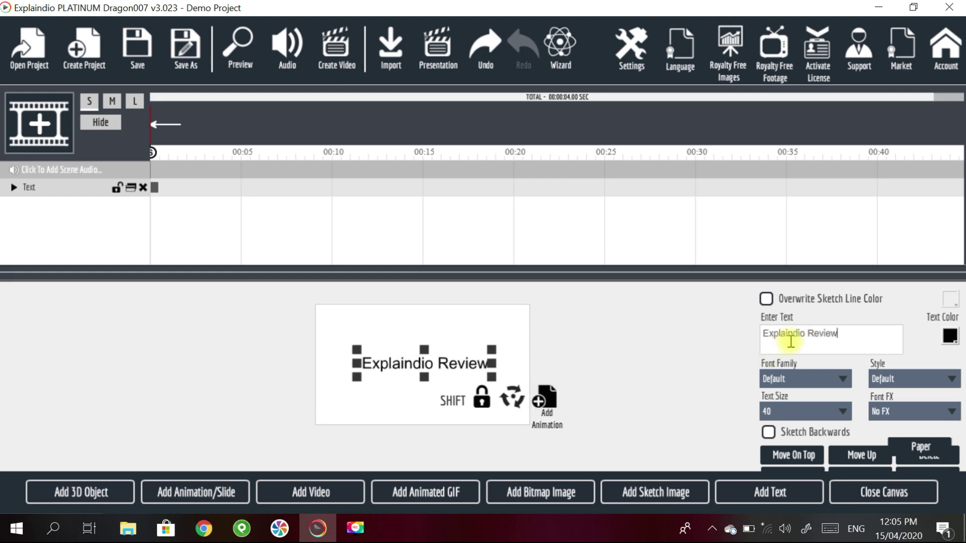
{"action": "left_click", "coordinate": [791, 337]}
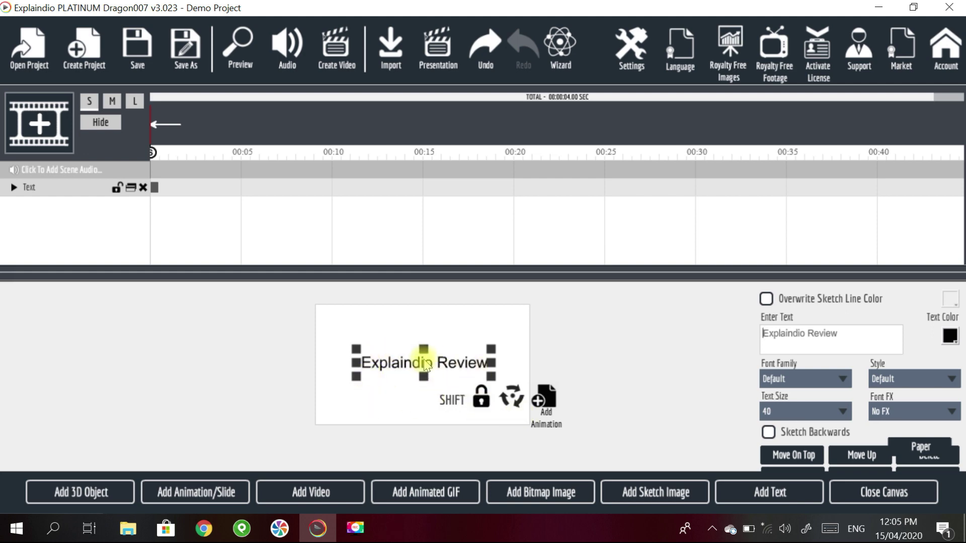
Add an animation to the Explaindio Review text and set its length to 5 frames
{"action": "left_click", "coordinate": [543, 403]}
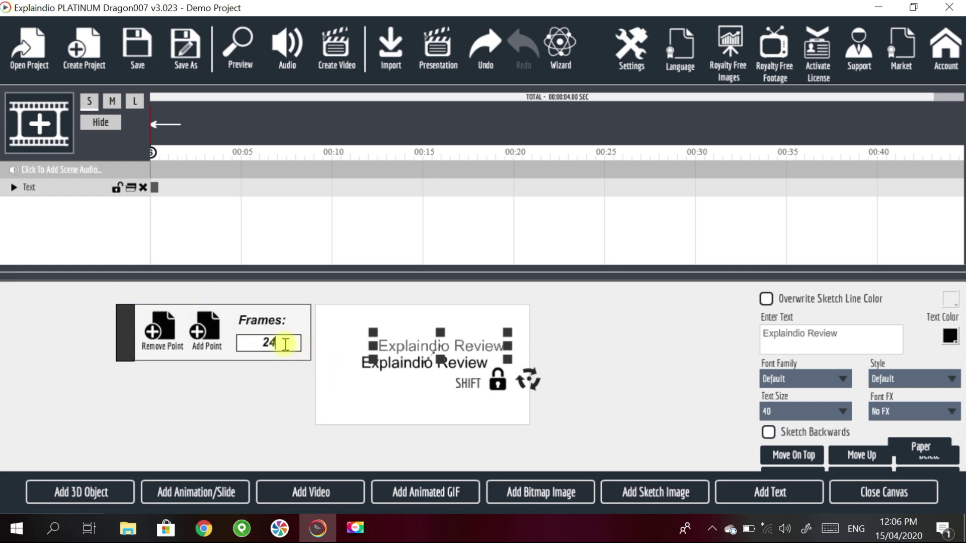
{"action": "key", "text": "BackSpace"}
{"action": "key", "text": "BackSpace"}
{"action": "type", "text": "5"}
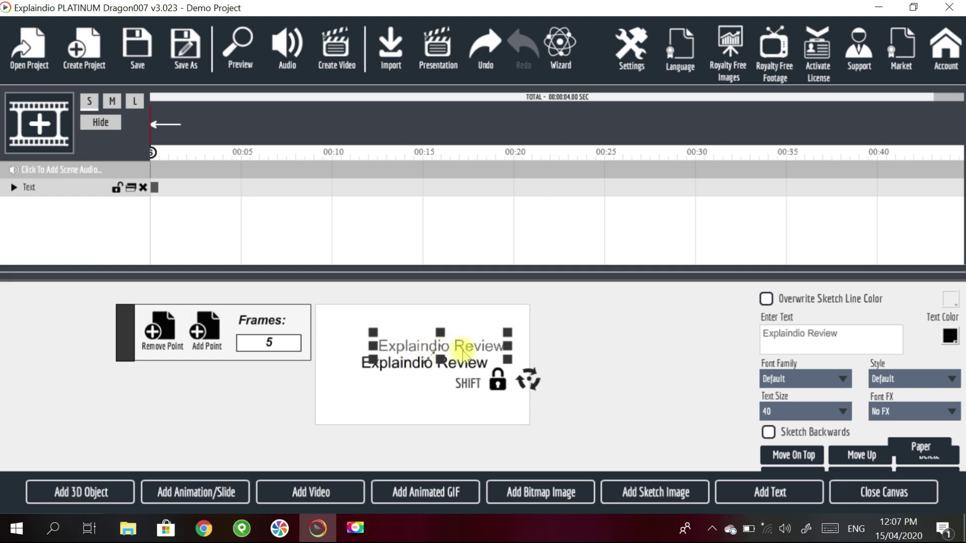
Rotate the text's animation point upright along the left edge of the canvas and preview the project
{"action": "left_click_drag", "start_coordinate": [454, 341], "coordinate": [448, 308]}
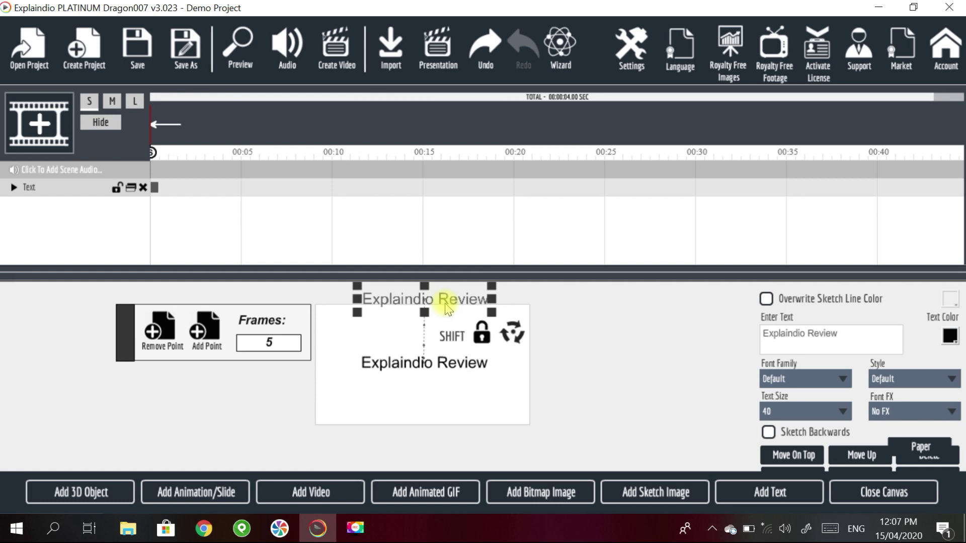
{"action": "left_click_drag", "start_coordinate": [447, 309], "coordinate": [439, 328]}
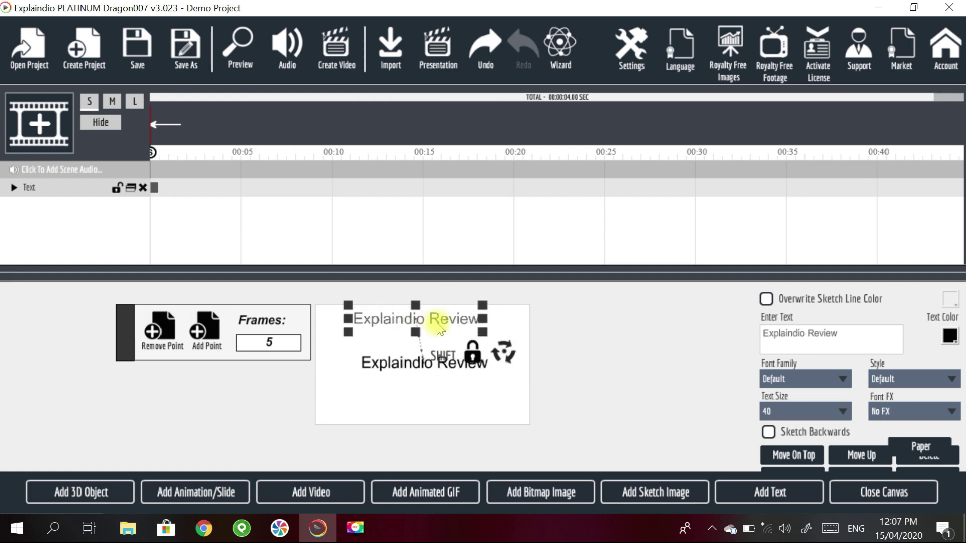
{"action": "left_click_drag", "start_coordinate": [439, 328], "coordinate": [309, 372]}
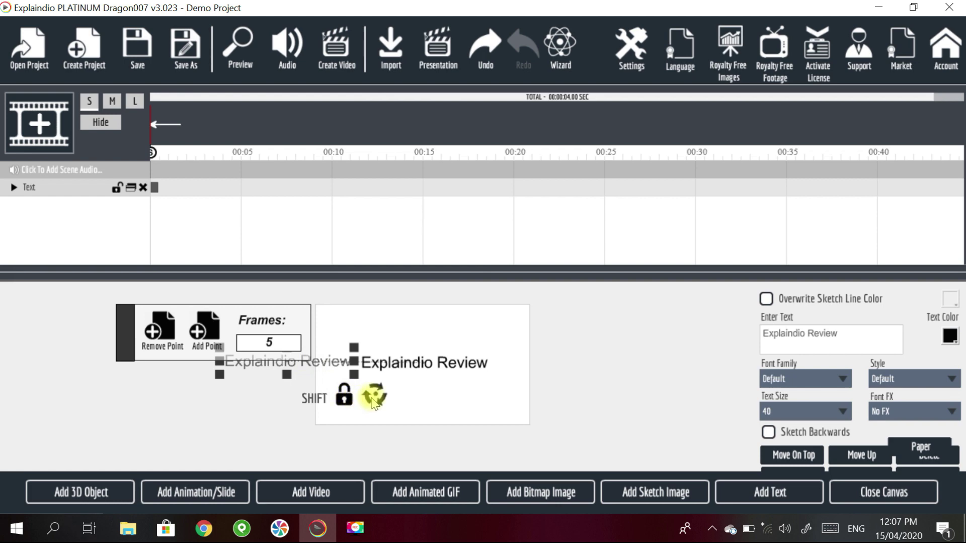
{"action": "left_click_drag", "start_coordinate": [373, 402], "coordinate": [330, 263]}
{"action": "left_click_drag", "start_coordinate": [287, 385], "coordinate": [328, 392]}
{"action": "left_click_drag", "start_coordinate": [343, 302], "coordinate": [330, 376]}
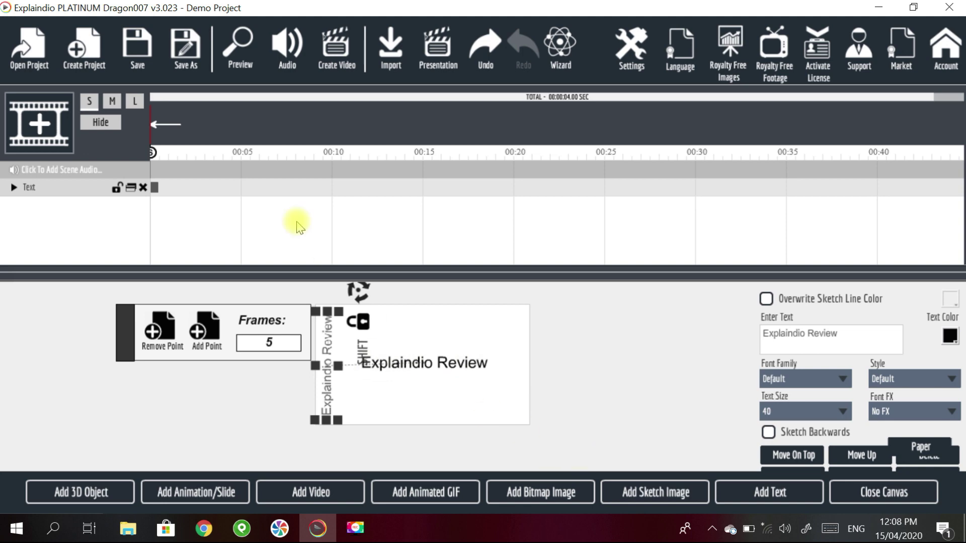
{"action": "left_click", "coordinate": [244, 57]}
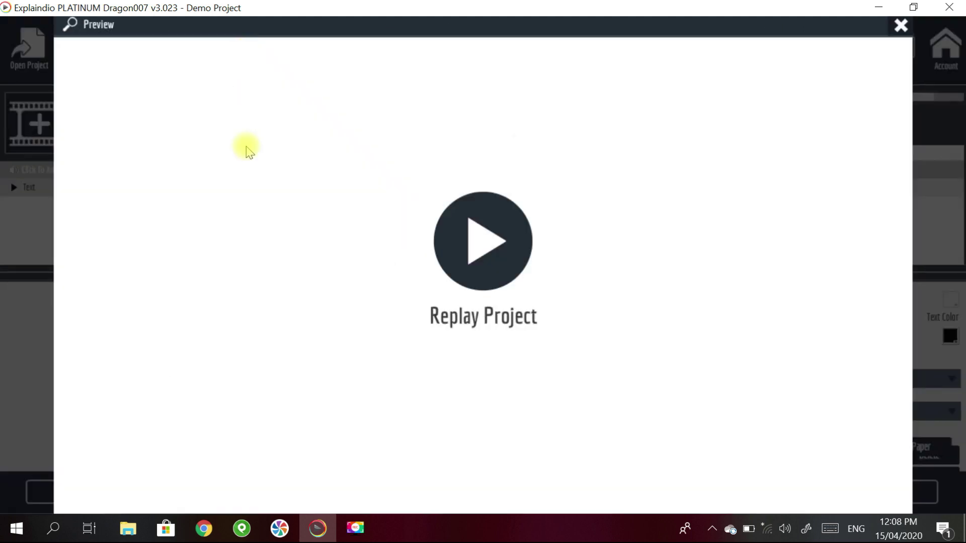
{"action": "left_click", "coordinate": [901, 27]}
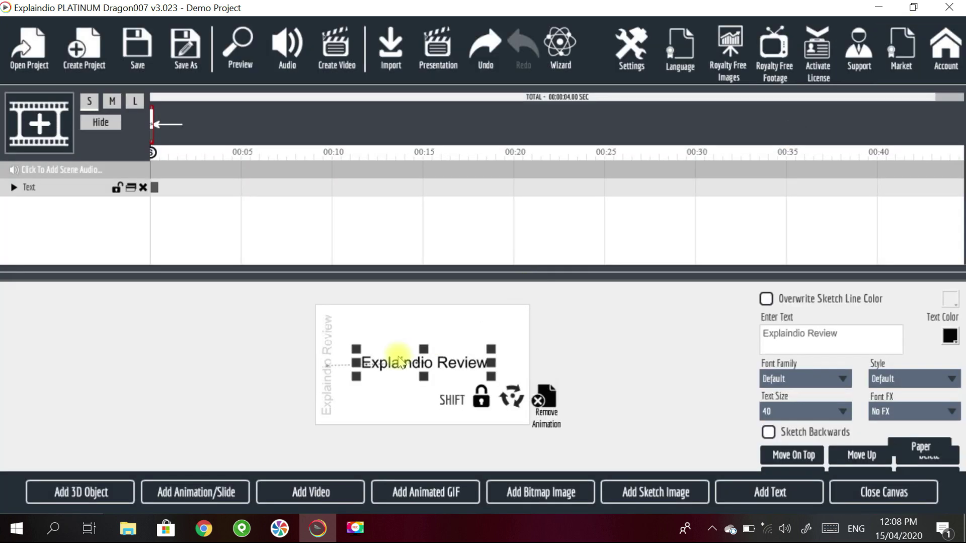
Set the frame count of the text's animation point to 54 and preview the project
{"action": "left_click", "coordinate": [332, 366]}
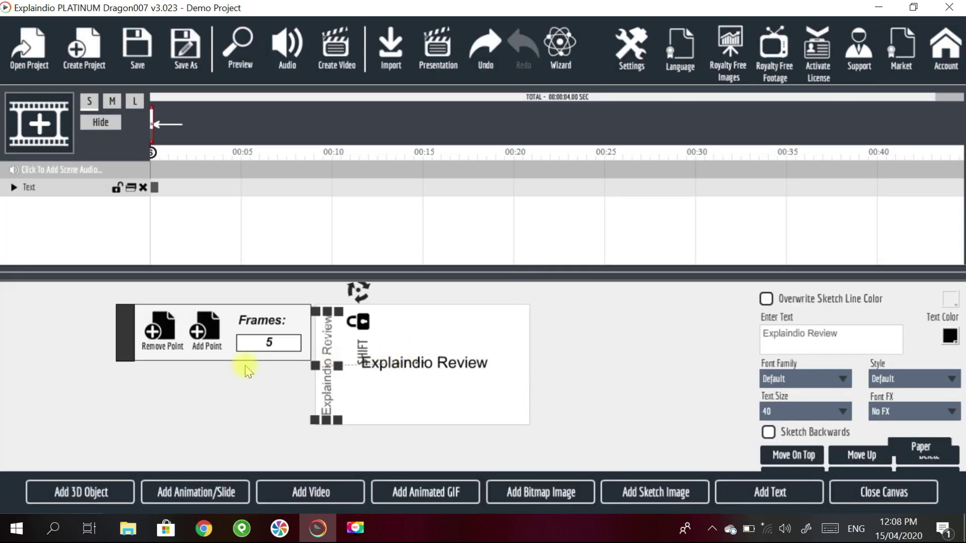
{"action": "left_click", "coordinate": [271, 342]}
{"action": "type", "text": "5"}
{"action": "type", "text": "4"}
{"action": "left_click", "coordinate": [240, 50]}
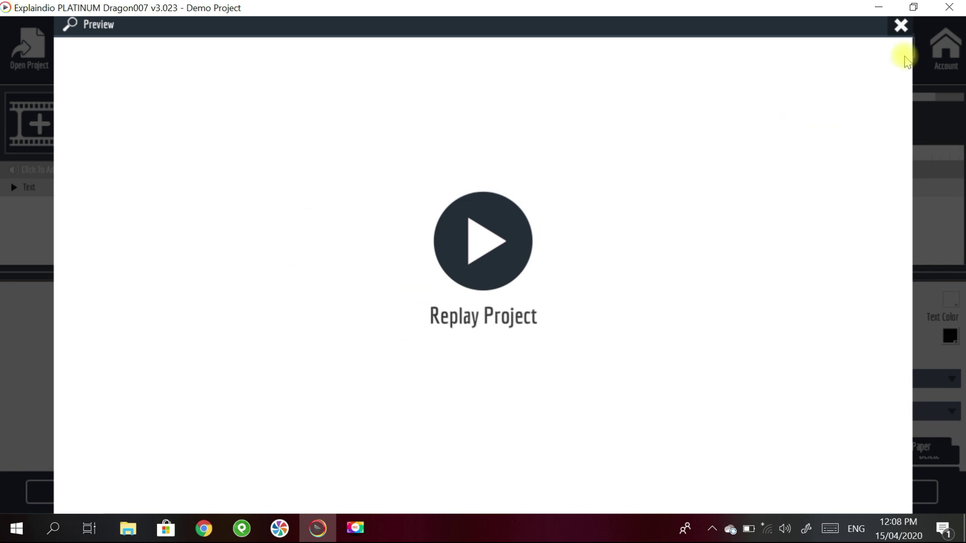
Leave the preview and add a Sketch By Hand effect to the Explaindio Review text
{"action": "left_click", "coordinate": [901, 25]}
{"action": "left_click", "coordinate": [321, 358]}
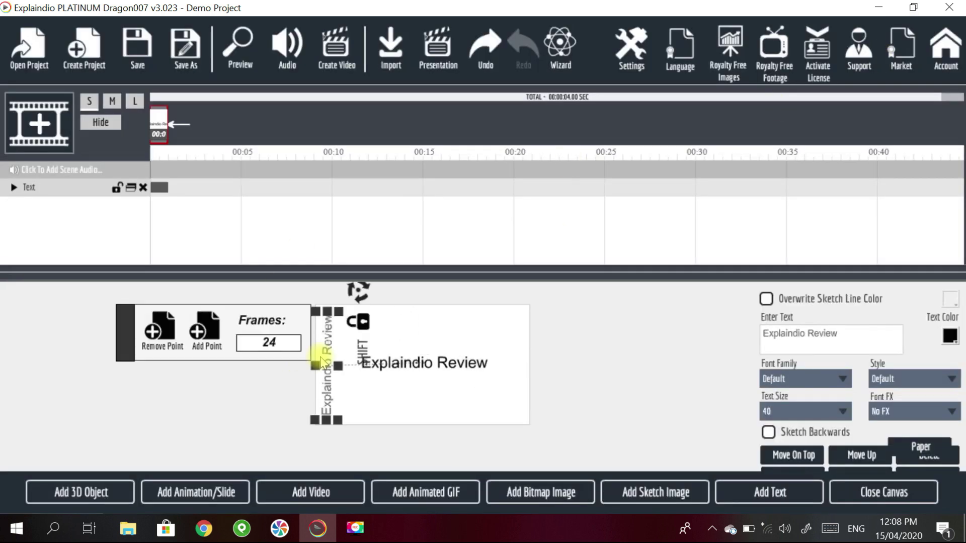
{"action": "left_click", "coordinate": [423, 370]}
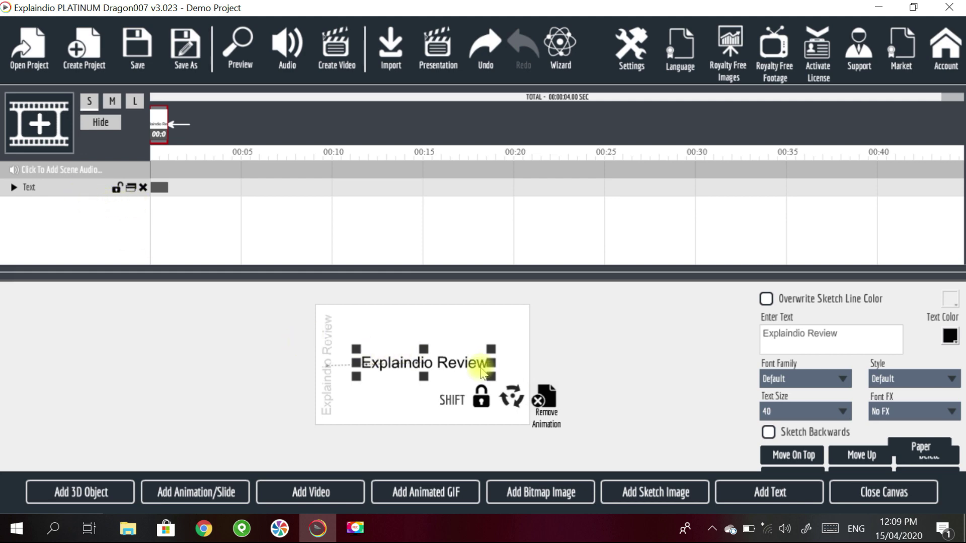
{"action": "left_click", "coordinate": [14, 189]}
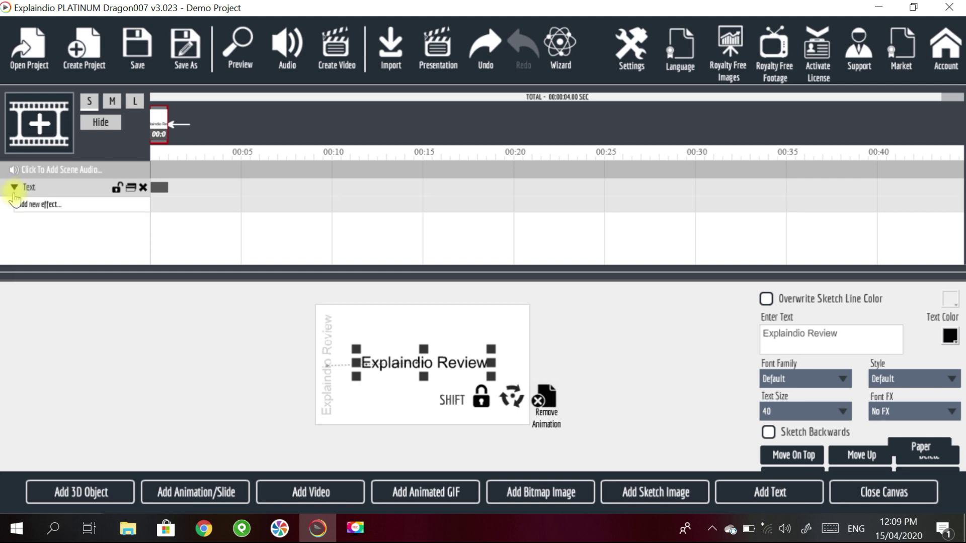
{"action": "left_click", "coordinate": [44, 205]}
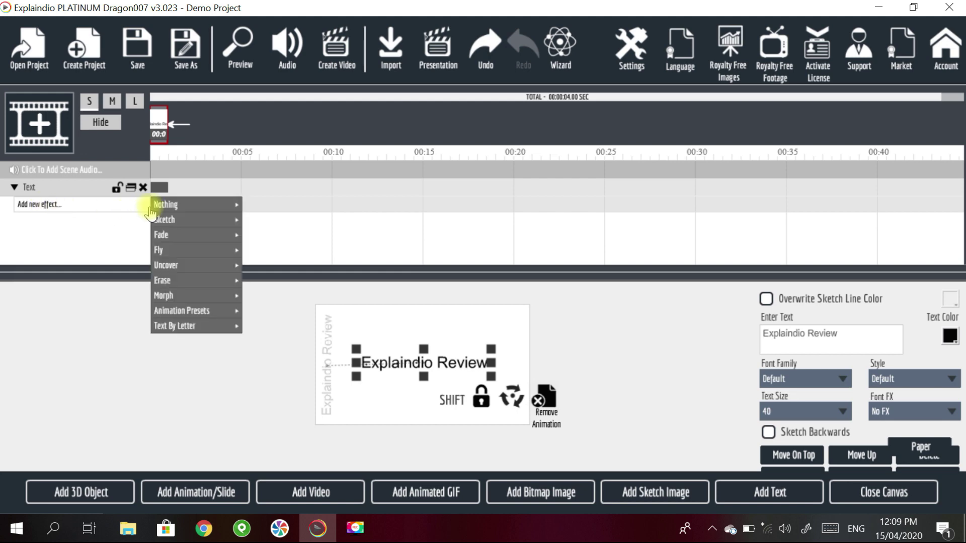
{"action": "mouse_move", "coordinate": [192, 308]}
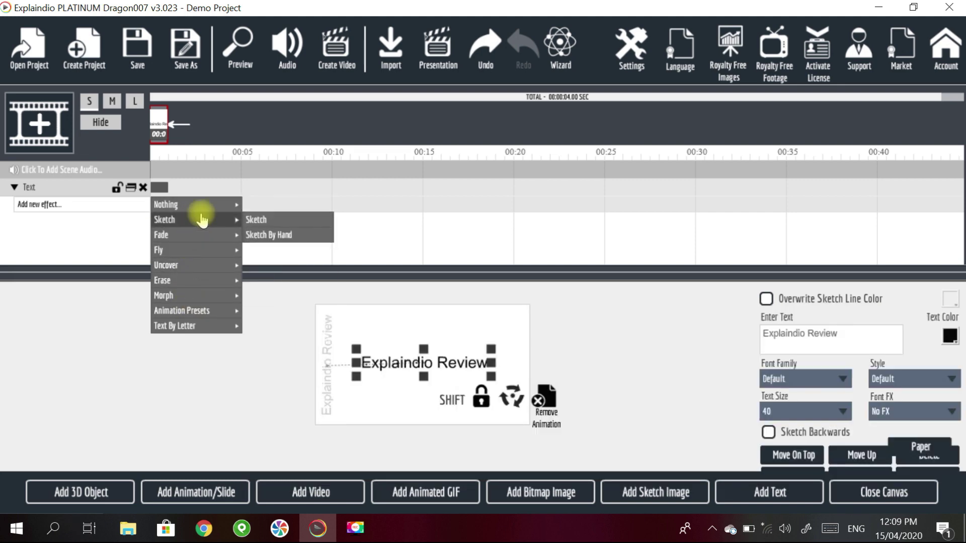
{"action": "mouse_move", "coordinate": [190, 220]}
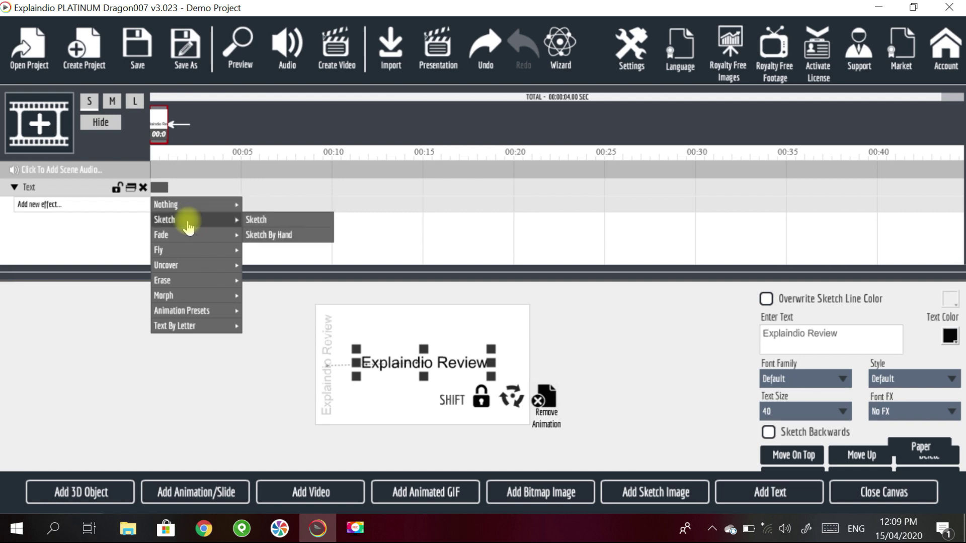
{"action": "left_click", "coordinate": [276, 235]}
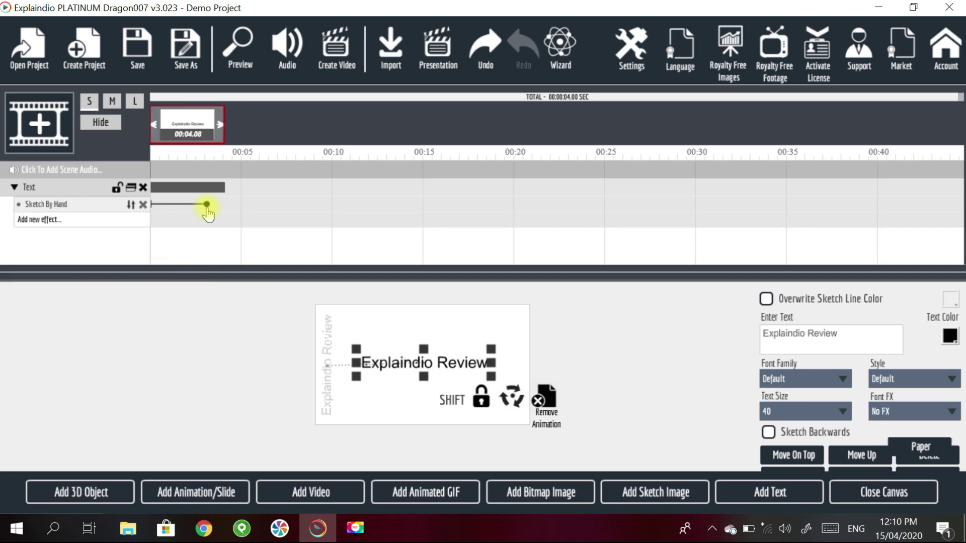
Try several lengths for the text's Sketch By Hand effect on the timeline, ending at about 5 seconds
{"action": "mouse_move", "coordinate": [207, 205]}
{"action": "left_mouse_down"}
{"action": "mouse_move", "coordinate": [192, 204]}
{"action": "mouse_move", "coordinate": [337, 205]}
{"action": "mouse_move", "coordinate": [222, 204]}
{"action": "left_mouse_up"}
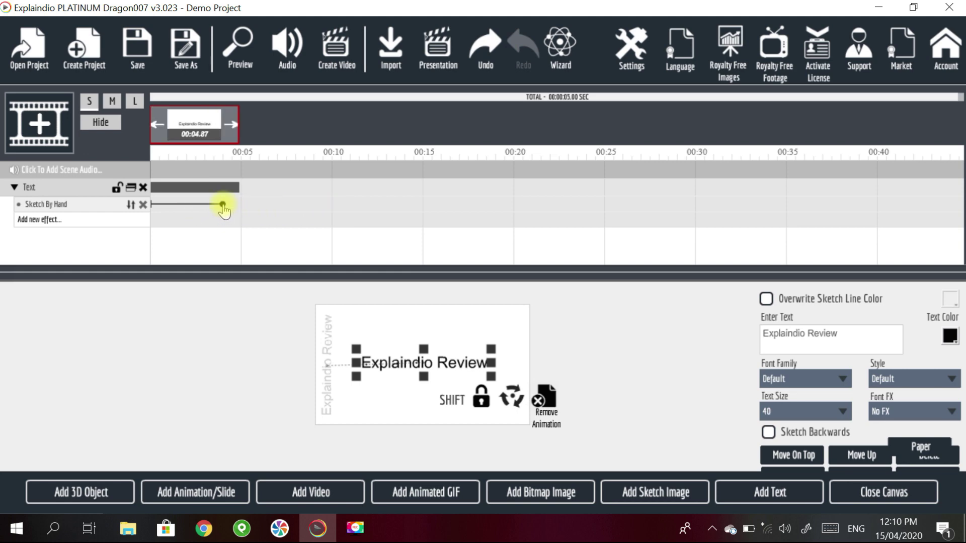
{"action": "left_click_drag", "start_coordinate": [222, 205], "coordinate": [202, 205]}
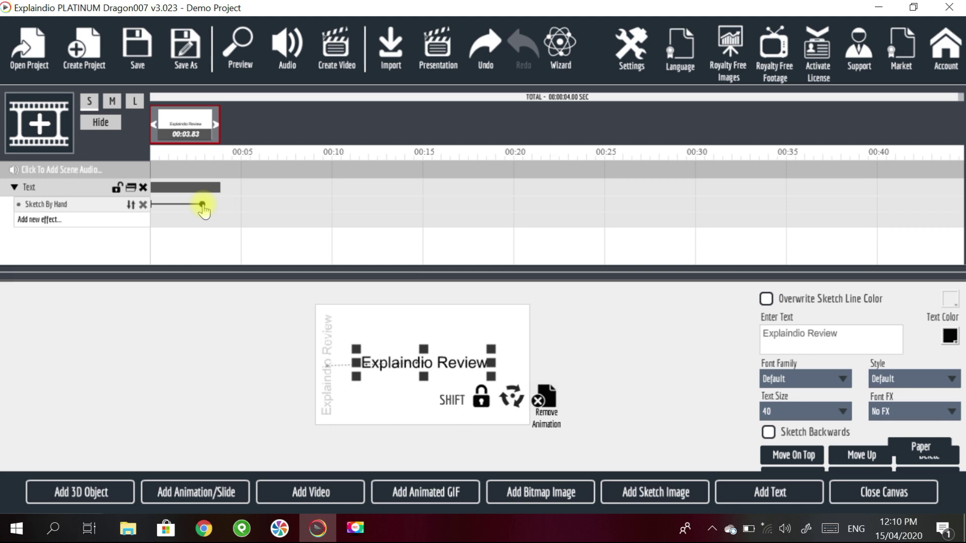
{"action": "left_click_drag", "start_coordinate": [203, 204], "coordinate": [326, 205]}
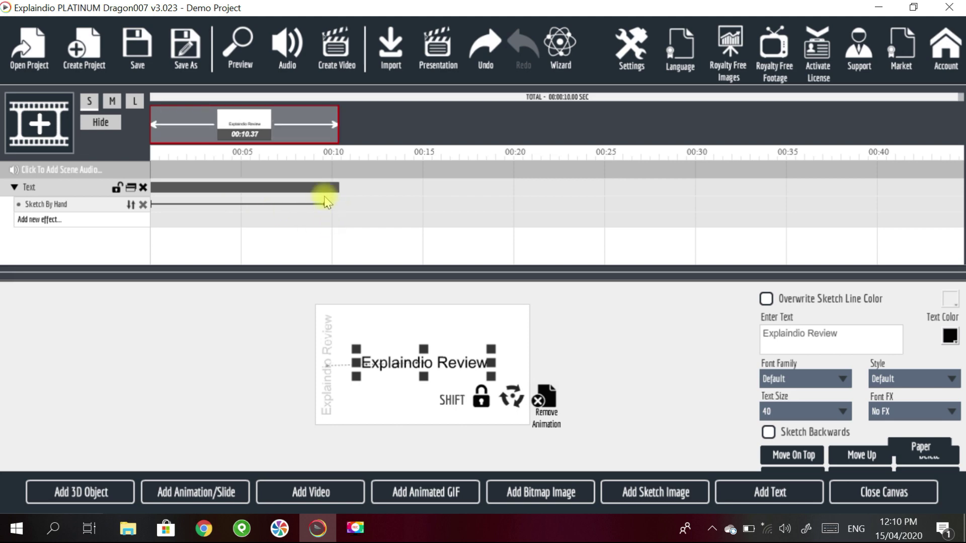
{"action": "mouse_move", "coordinate": [328, 212]}
{"action": "left_click_drag", "start_coordinate": [327, 211], "coordinate": [192, 211]}
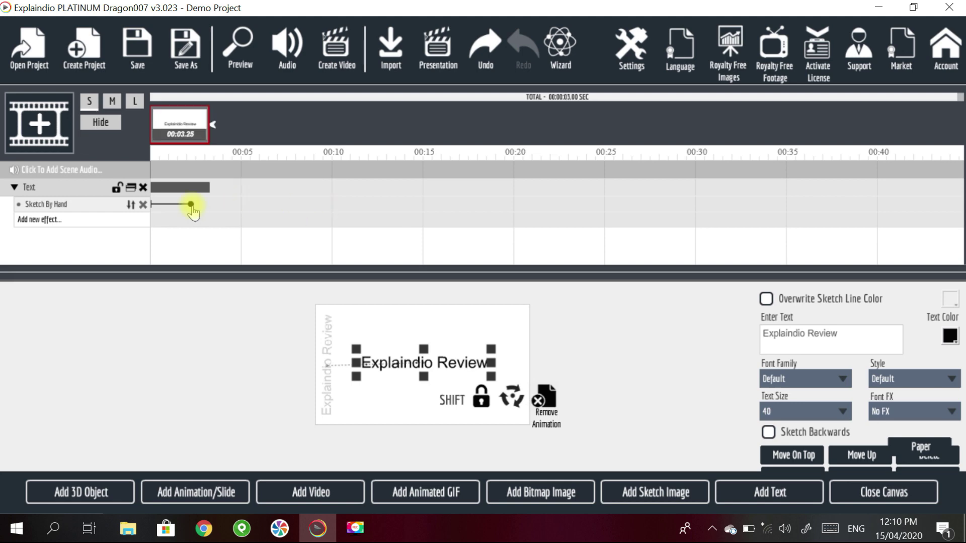
{"action": "left_click_drag", "start_coordinate": [193, 212], "coordinate": [239, 211]}
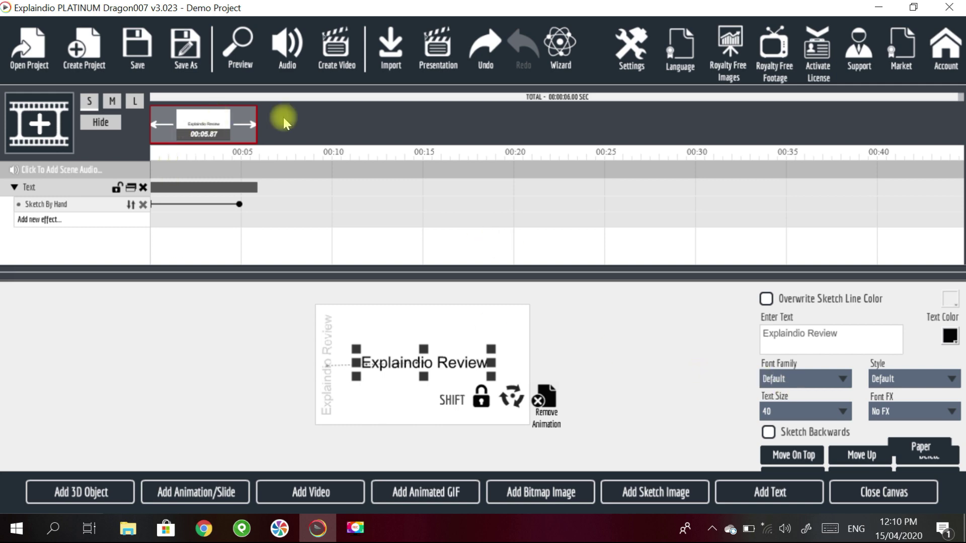
View the text's hand-sketch effect in the scene player outside the canvas, and play the full project preview
{"action": "left_click", "coordinate": [877, 493]}
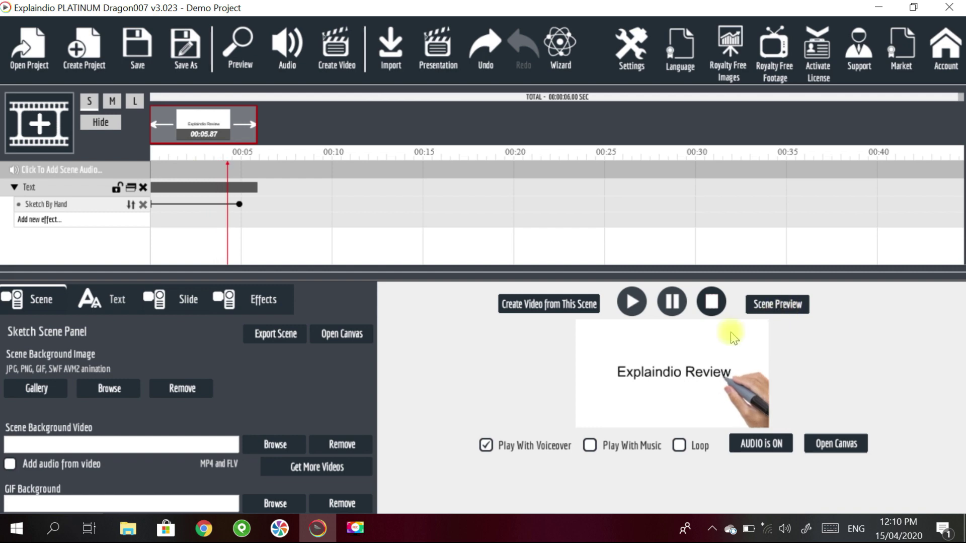
{"action": "left_click", "coordinate": [830, 446]}
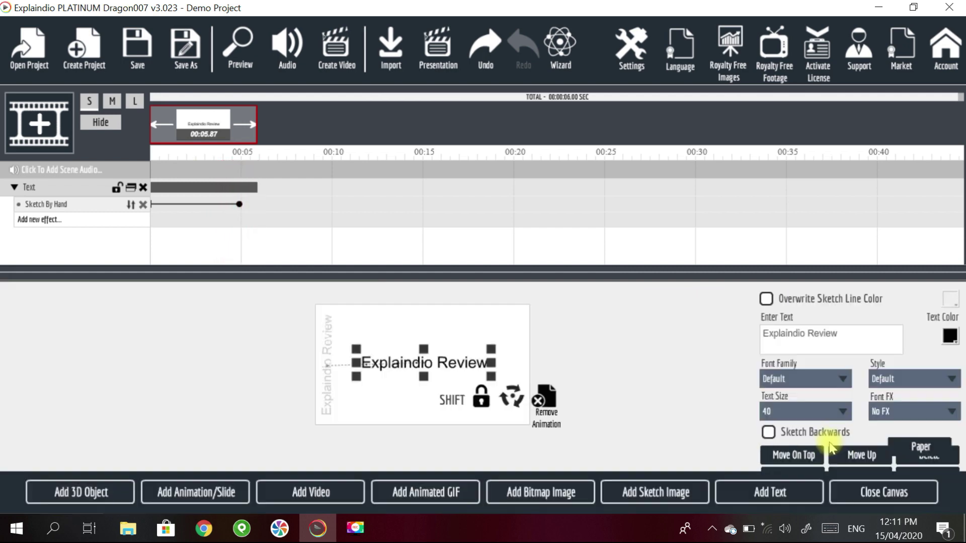
{"action": "left_click", "coordinate": [241, 61]}
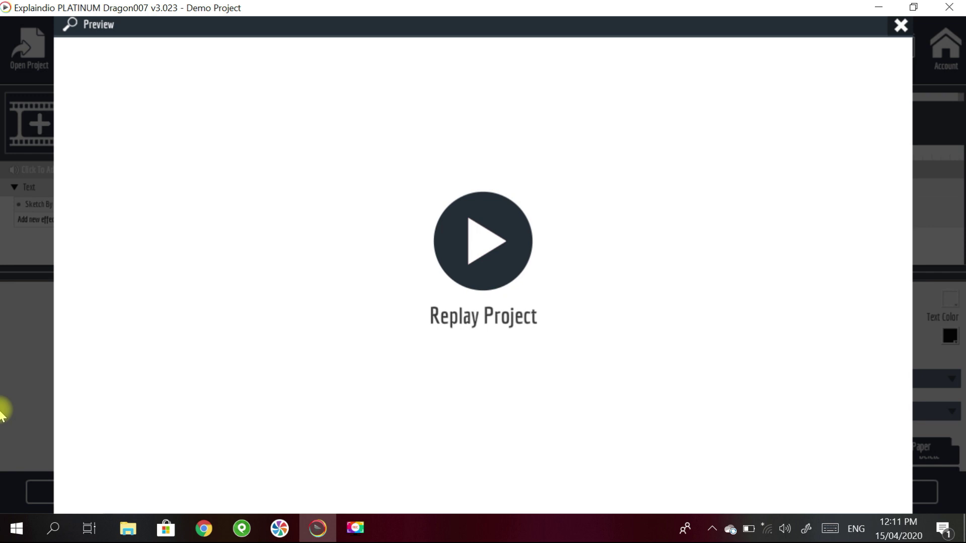
{"action": "key", "text": "Escape"}
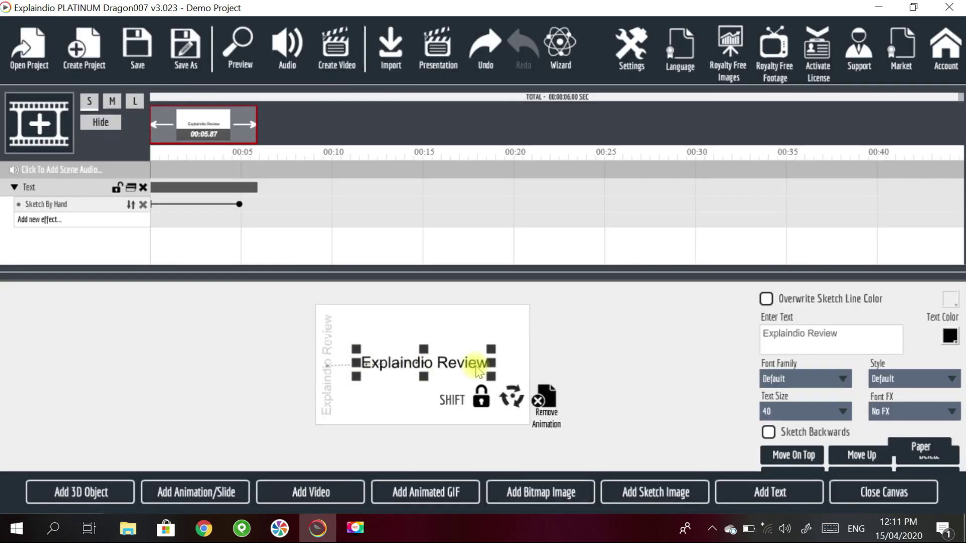
Set the text's Sketch By Hand effect to about 3 seconds and preview the project
{"action": "left_click", "coordinate": [317, 354]}
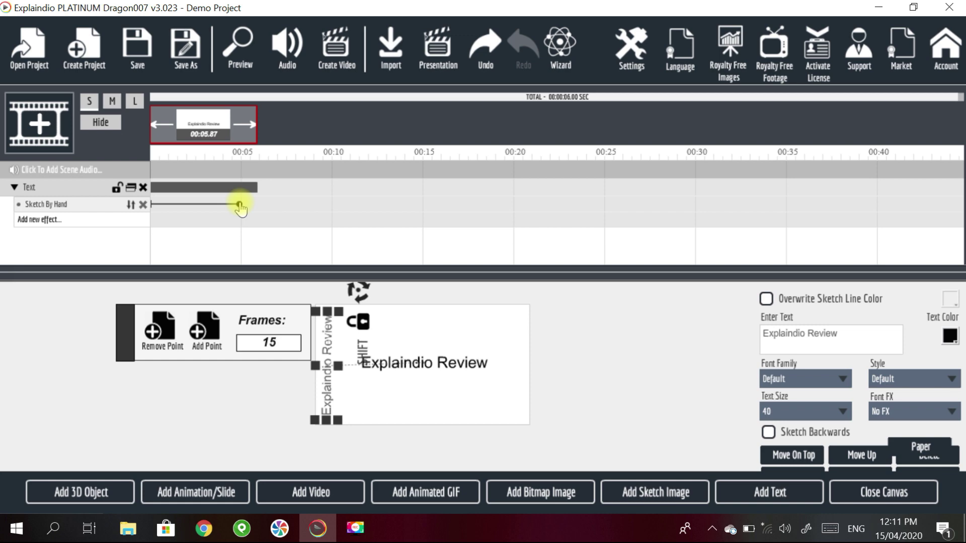
{"action": "left_click_drag", "start_coordinate": [239, 204], "coordinate": [205, 206]}
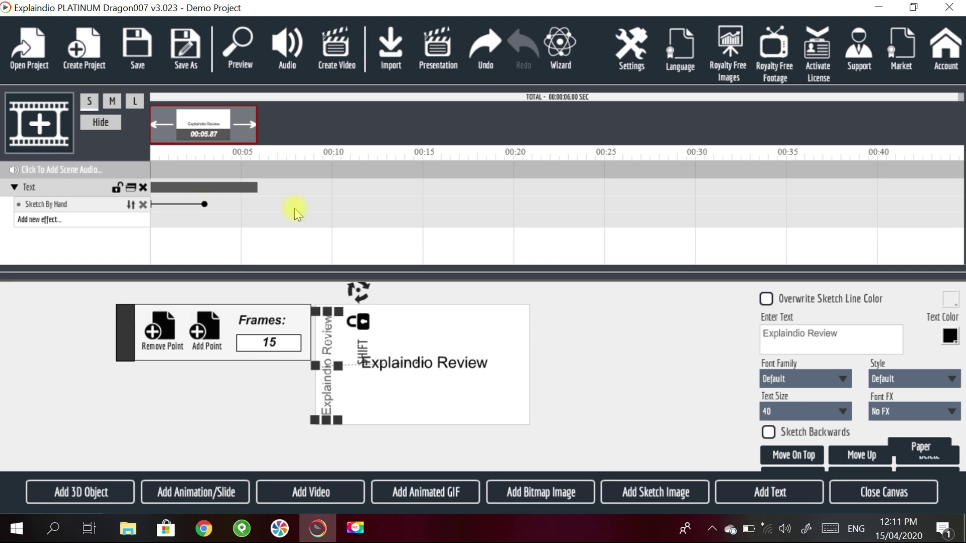
{"action": "left_click", "coordinate": [243, 64]}
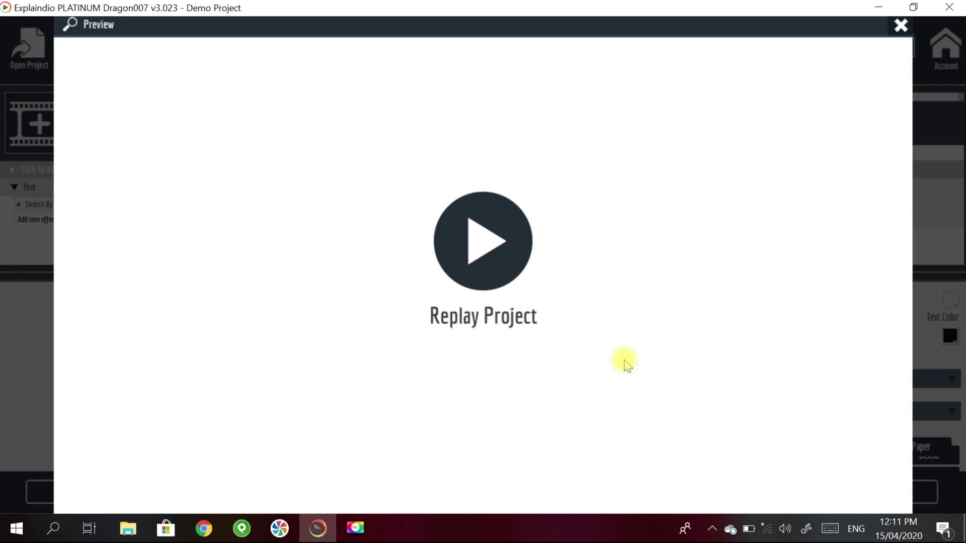
{"action": "left_click", "coordinate": [900, 26]}
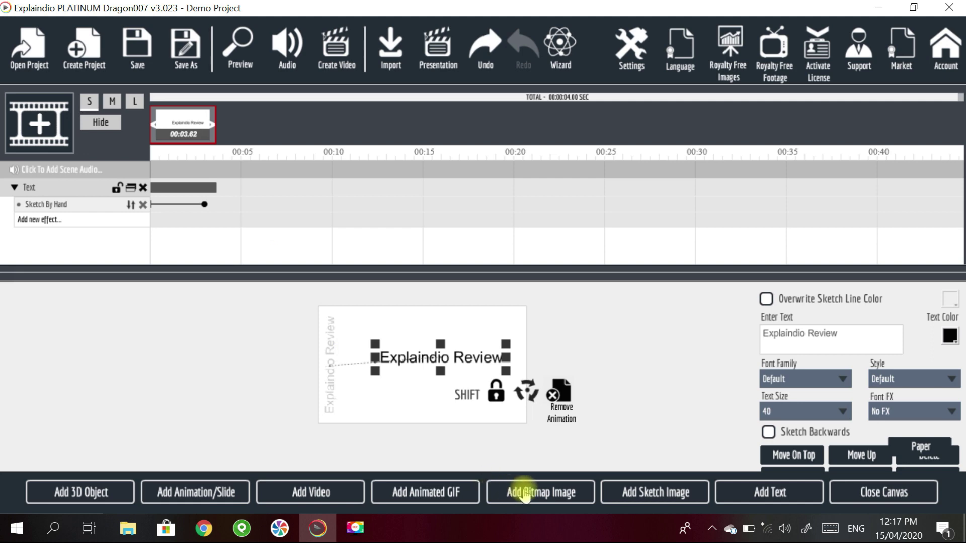
Add the bitmap image "alcohol" from the local Downloads folder to the scene as a sketch
{"action": "left_click", "coordinate": [551, 494]}
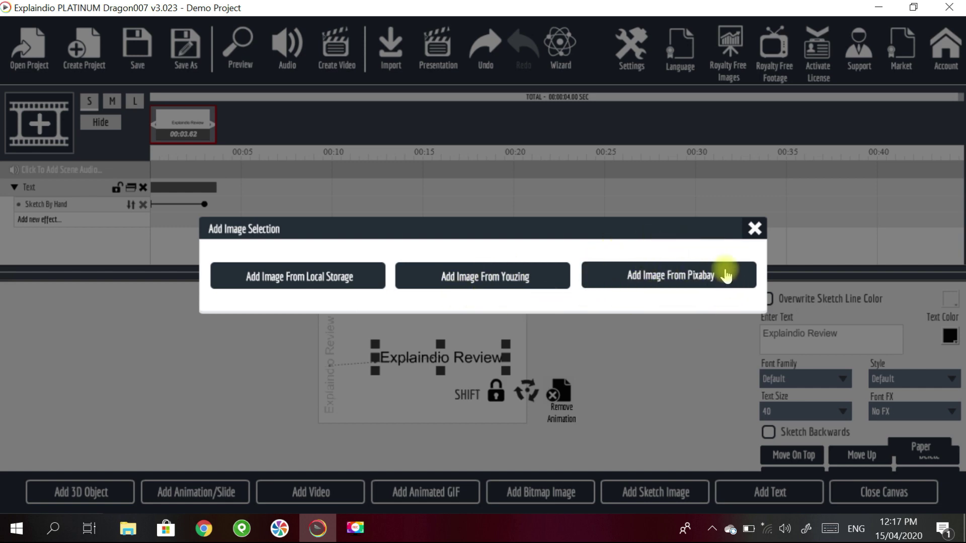
{"action": "left_click", "coordinate": [306, 285]}
{"action": "scroll", "coordinate": [296, 257], "scroll_direction": "down", "scroll_amount": 2}
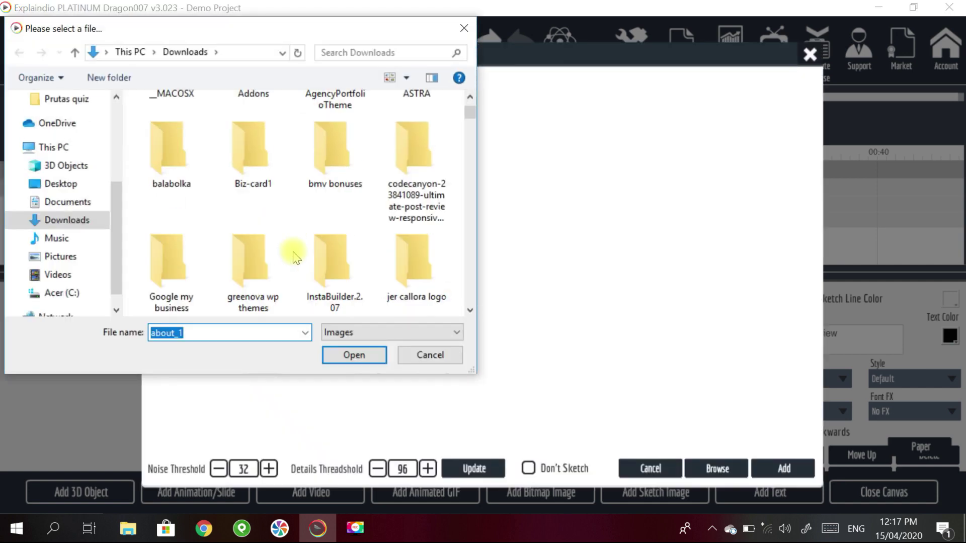
{"action": "scroll", "coordinate": [296, 258], "scroll_direction": "down", "scroll_amount": 8}
{"action": "scroll", "coordinate": [317, 266], "scroll_direction": "down", "scroll_amount": 6}
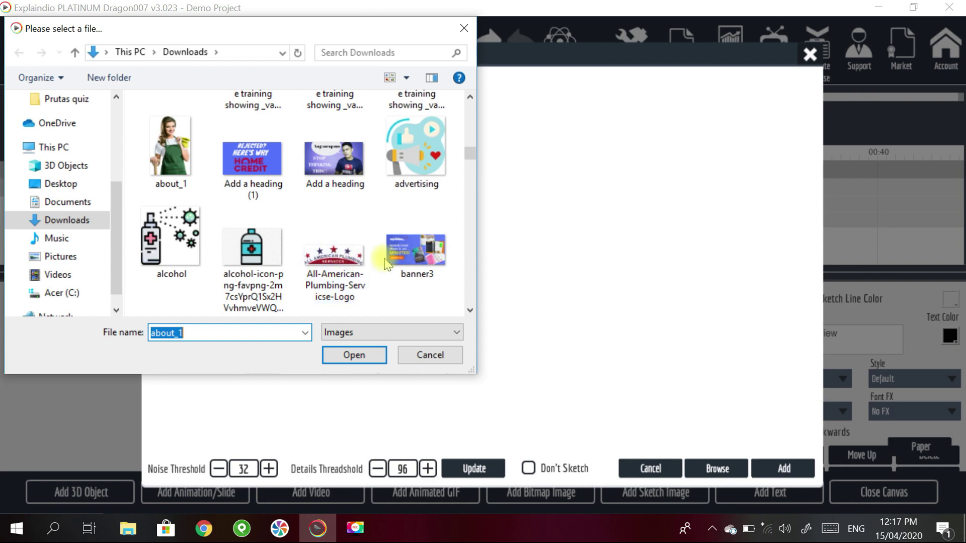
{"action": "left_click", "coordinate": [205, 267]}
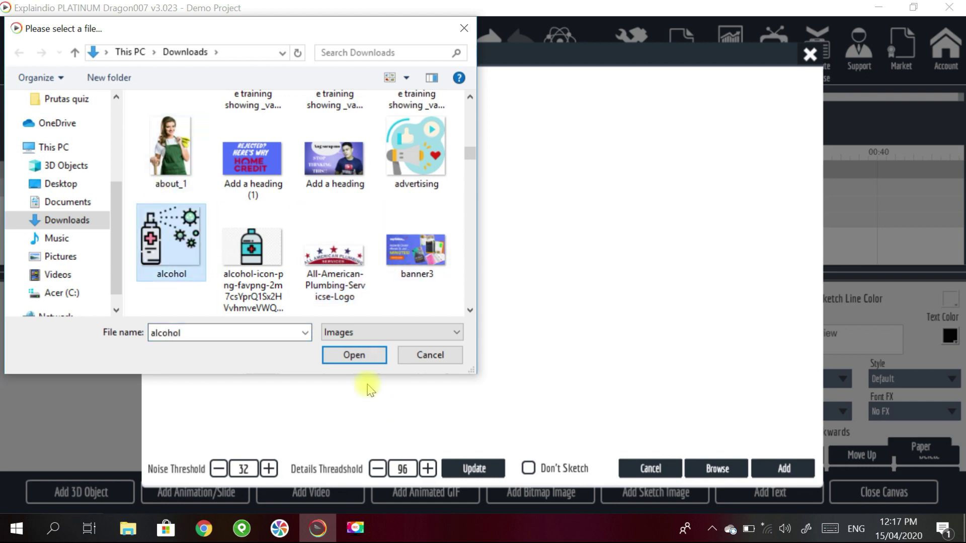
{"action": "left_click", "coordinate": [353, 355]}
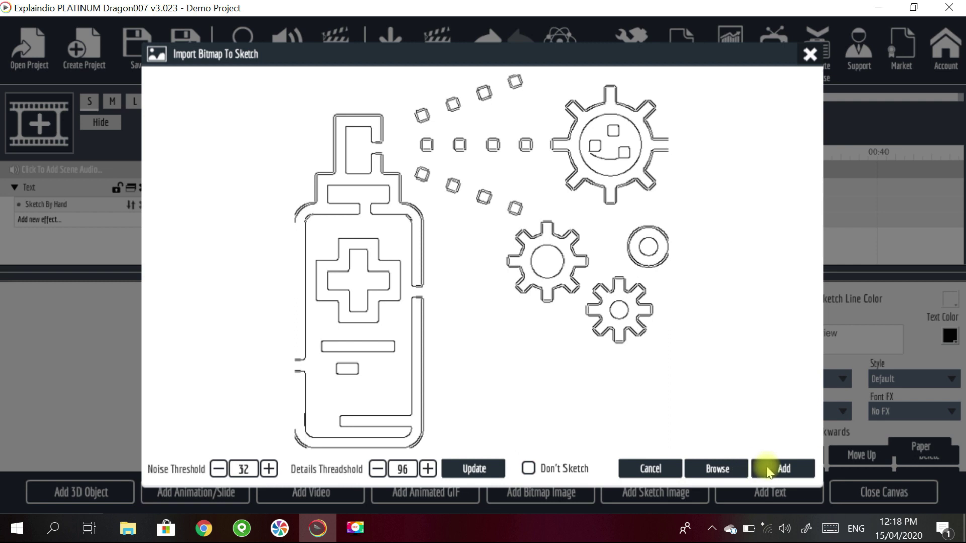
{"action": "left_click", "coordinate": [787, 466]}
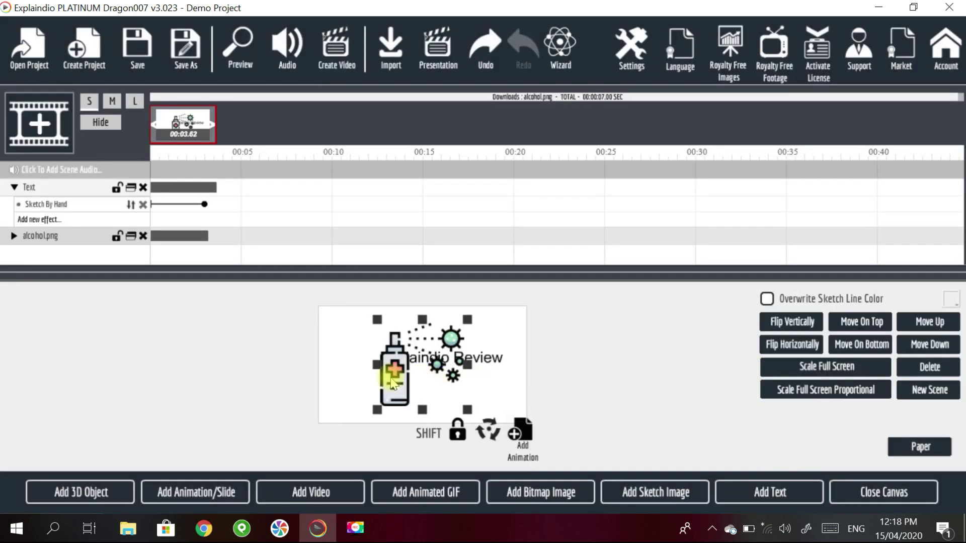
Position the alcohol image over the right half of the text on the canvas and shrink it slightly
{"action": "left_click_drag", "start_coordinate": [394, 385], "coordinate": [427, 382]}
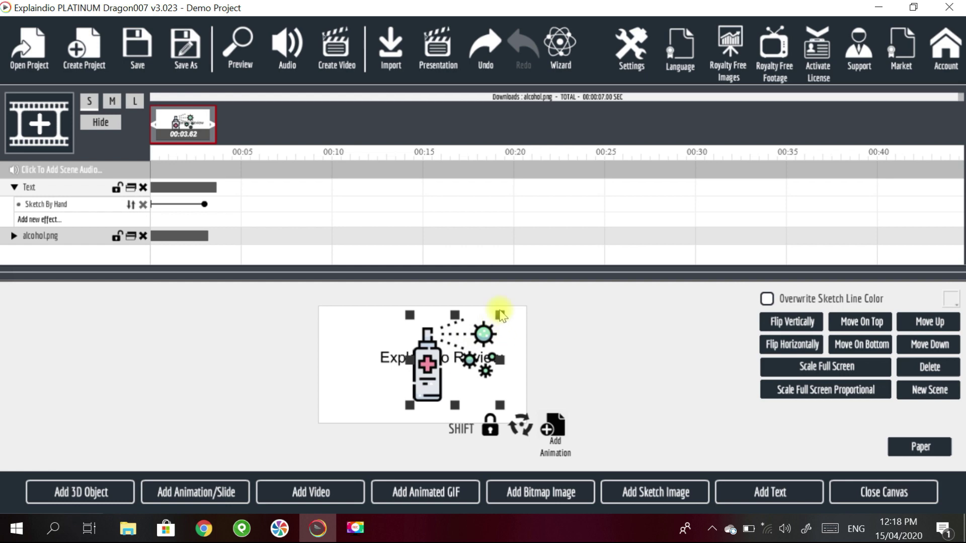
{"action": "mouse_move", "coordinate": [501, 316]}
{"action": "left_mouse_down"}
{"action": "mouse_move", "coordinate": [457, 345]}
{"action": "mouse_move", "coordinate": [490, 323]}
{"action": "left_mouse_up"}
{"action": "left_click_drag", "start_coordinate": [429, 384], "coordinate": [434, 388]}
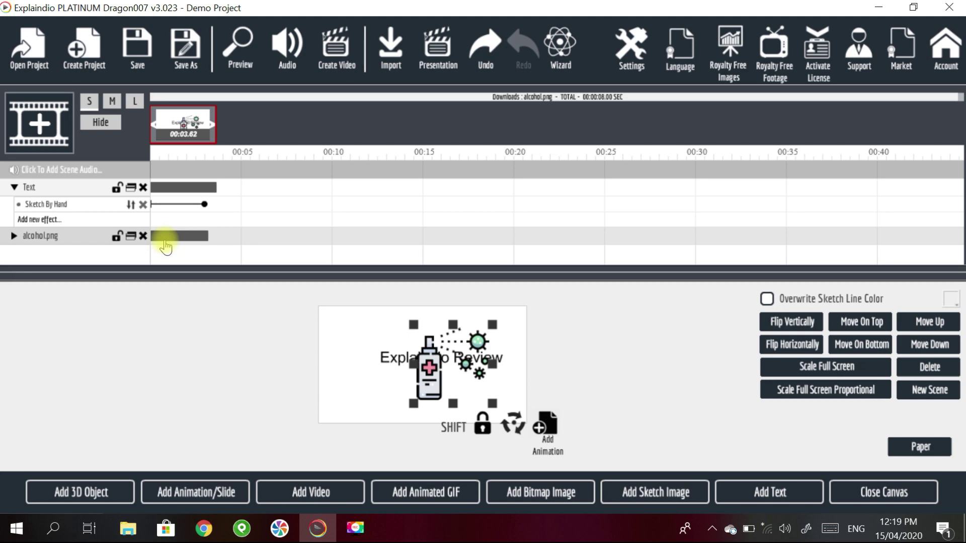
Shift the alcohol image on the timeline to start at about 3.5 seconds, near the end of the text
{"action": "left_click_drag", "start_coordinate": [167, 245], "coordinate": [234, 240]}
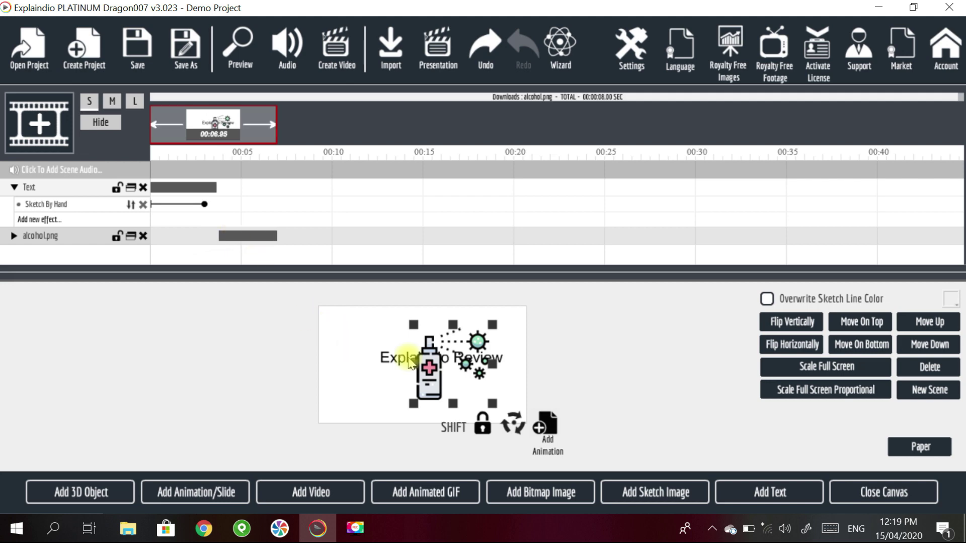
{"action": "left_click", "coordinate": [381, 369]}
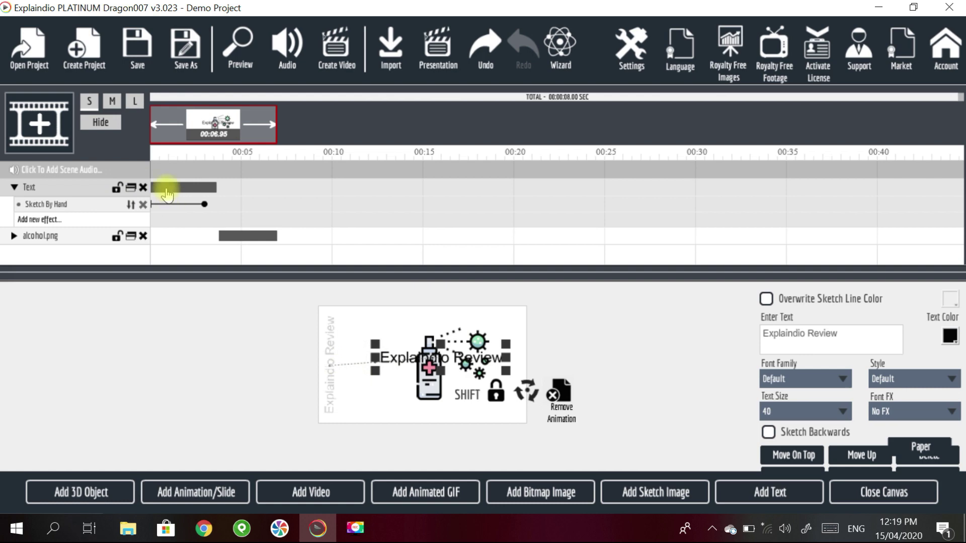
{"action": "left_click", "coordinate": [425, 390]}
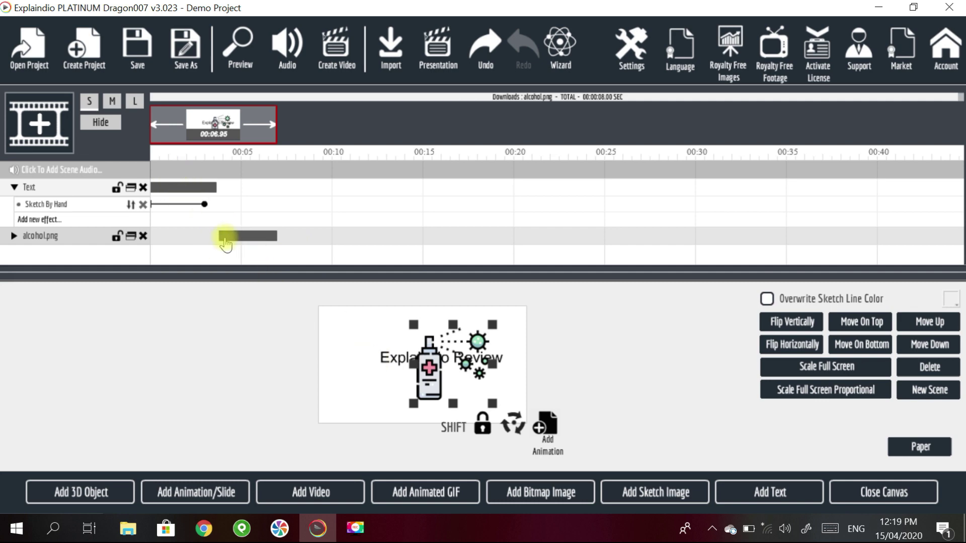
{"action": "left_click_drag", "start_coordinate": [225, 244], "coordinate": [221, 243]}
Shorten the alcohol image's Sketch By Hand effect to about 1 second on the timeline
{"action": "left_click", "coordinate": [19, 236]}
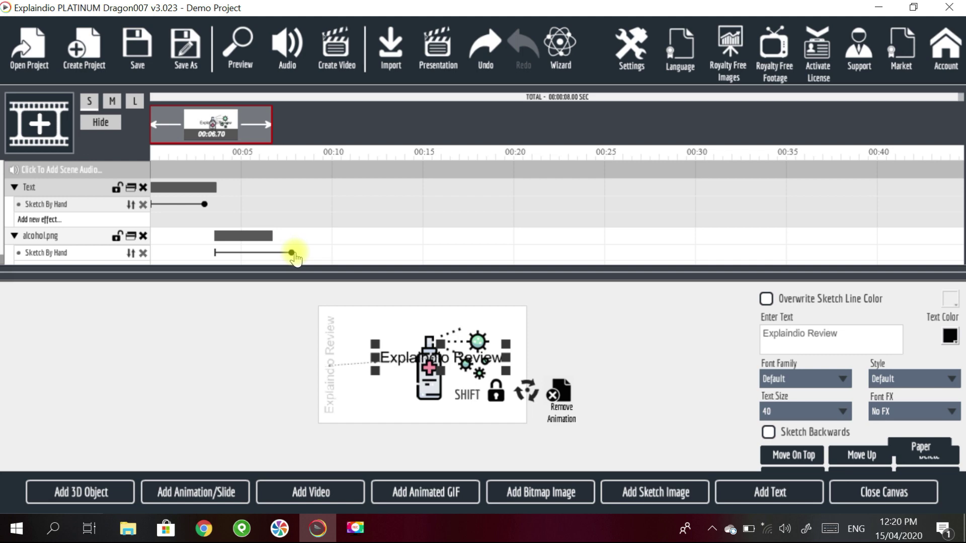
{"action": "left_click_drag", "start_coordinate": [293, 254], "coordinate": [295, 255]}
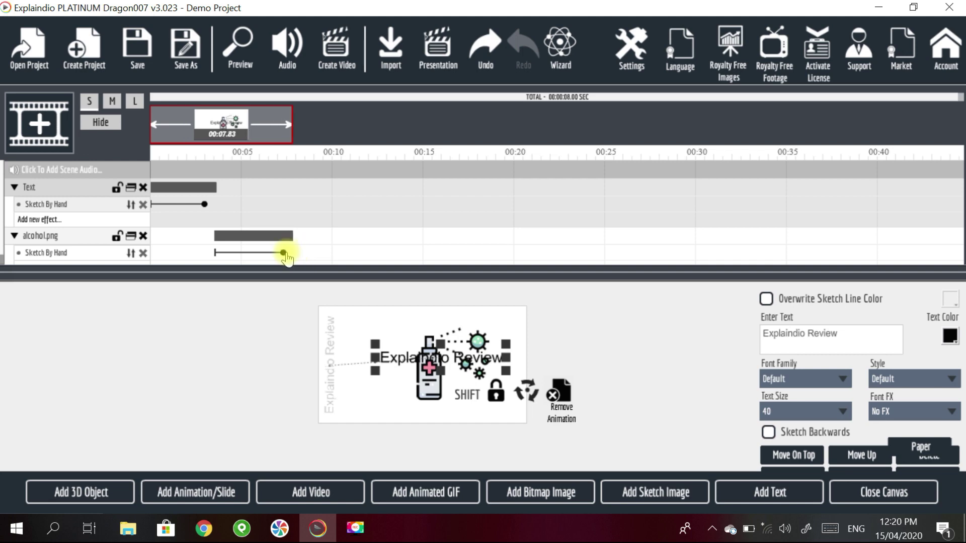
{"action": "left_click_drag", "start_coordinate": [287, 258], "coordinate": [288, 258]}
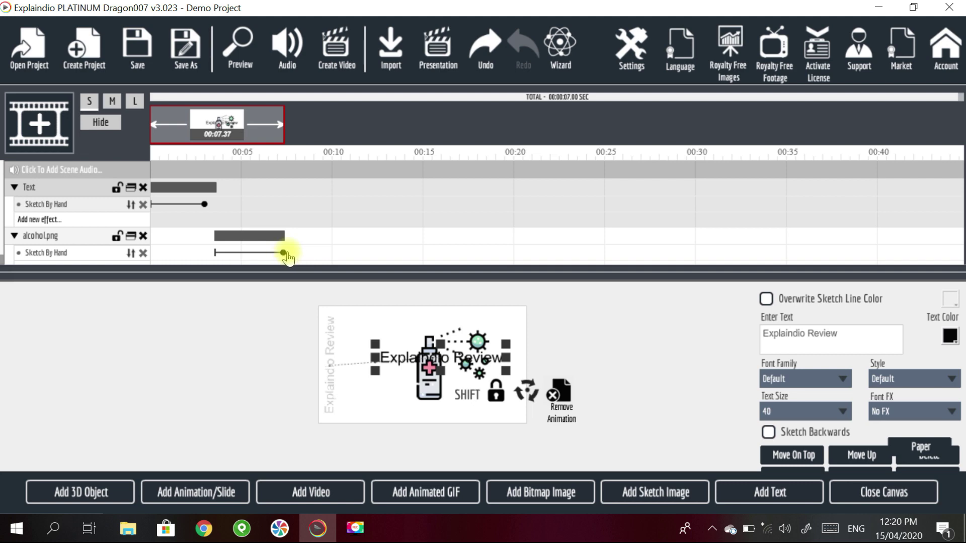
{"action": "mouse_move", "coordinate": [288, 258]}
{"action": "left_mouse_down"}
{"action": "mouse_move", "coordinate": [229, 254]}
{"action": "mouse_move", "coordinate": [240, 257]}
{"action": "left_mouse_up"}
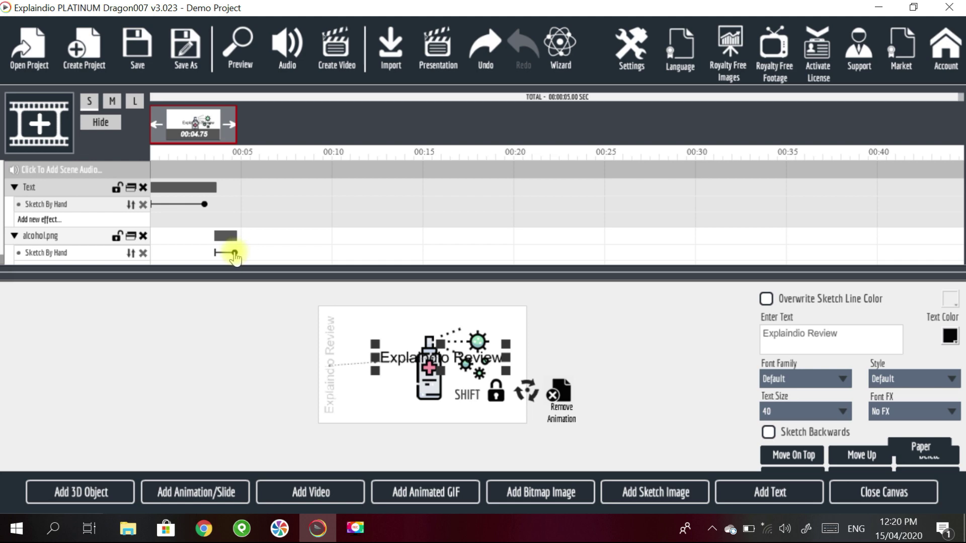
Extend the alcohol image's Sketch By Hand effect to end at about 7.7 seconds and preview the project
{"action": "left_click_drag", "start_coordinate": [235, 258], "coordinate": [289, 257]}
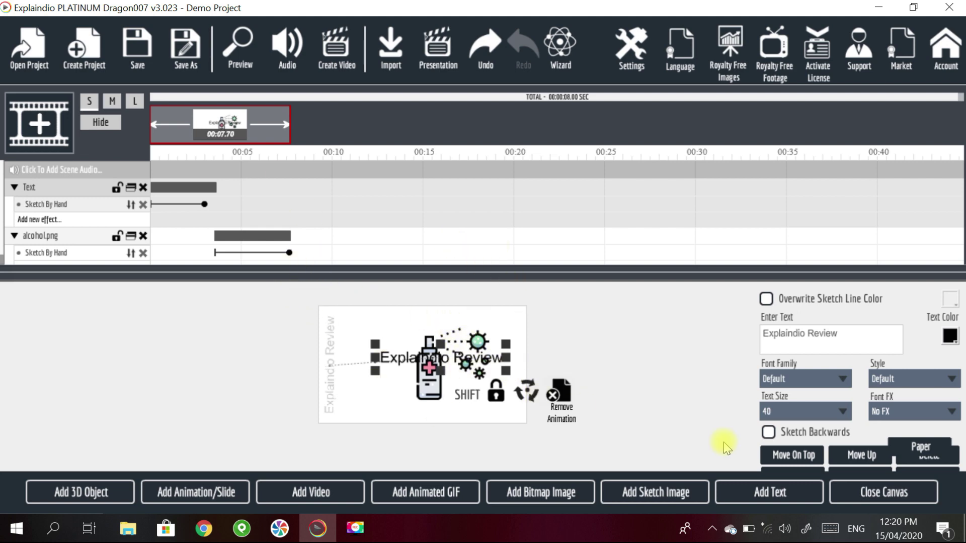
{"action": "left_click", "coordinate": [241, 55]}
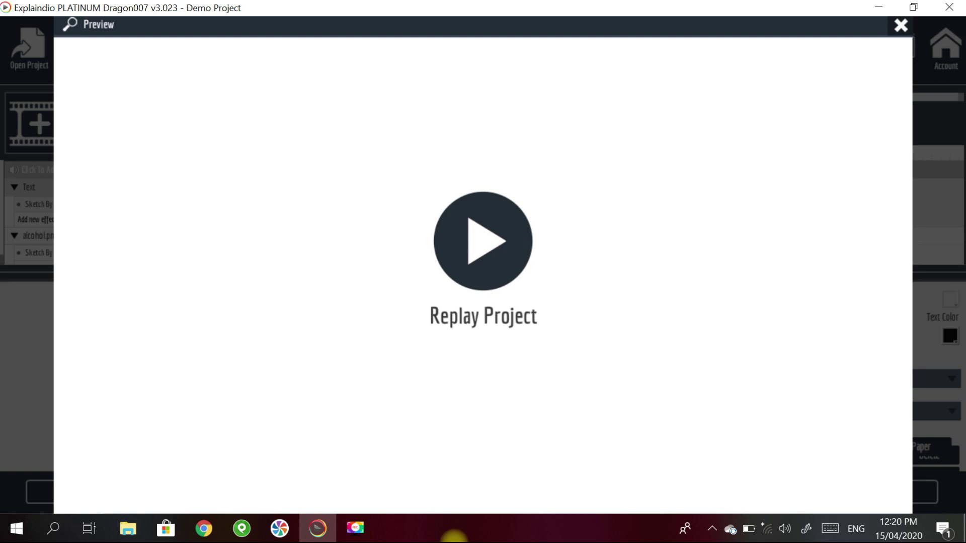
{"action": "left_click", "coordinate": [901, 24]}
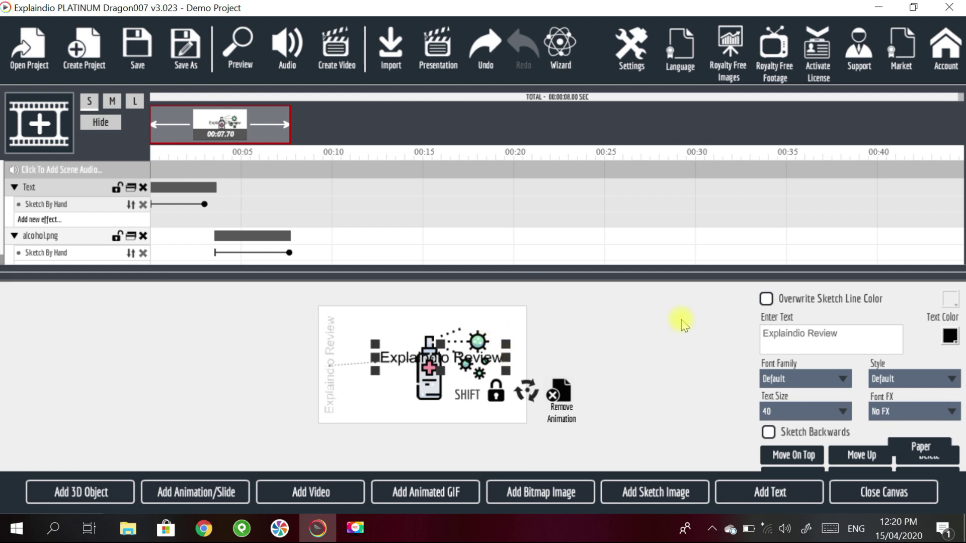
{"action": "left_click", "coordinate": [322, 490]}
{"action": "left_click", "coordinate": [364, 276]}
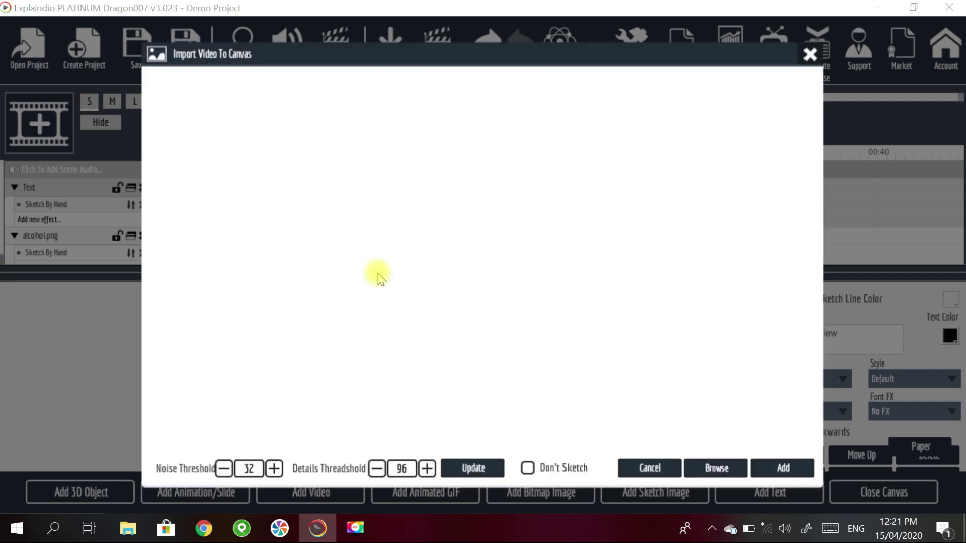
{"action": "scroll", "coordinate": [282, 272], "scroll_direction": "down", "scroll_amount": 4}
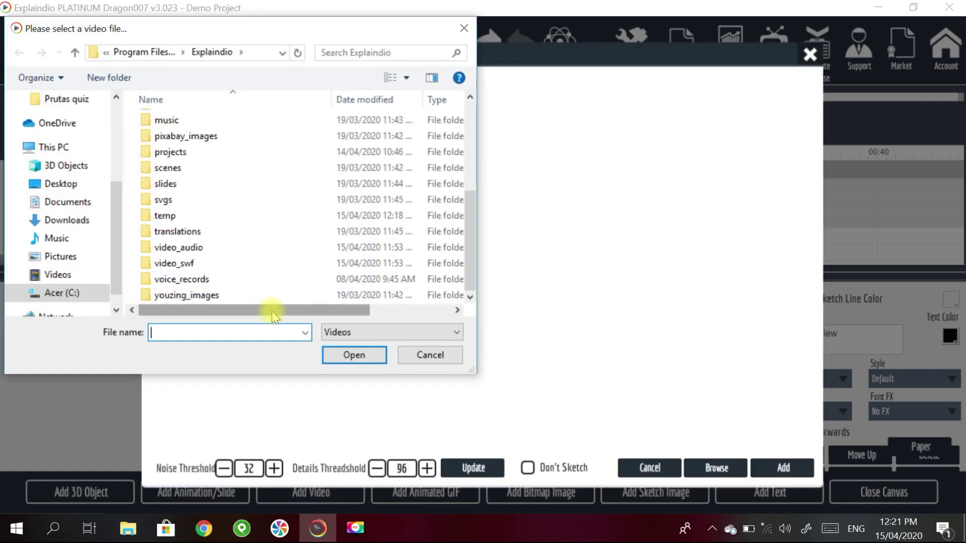
{"action": "left_click", "coordinate": [412, 355]}
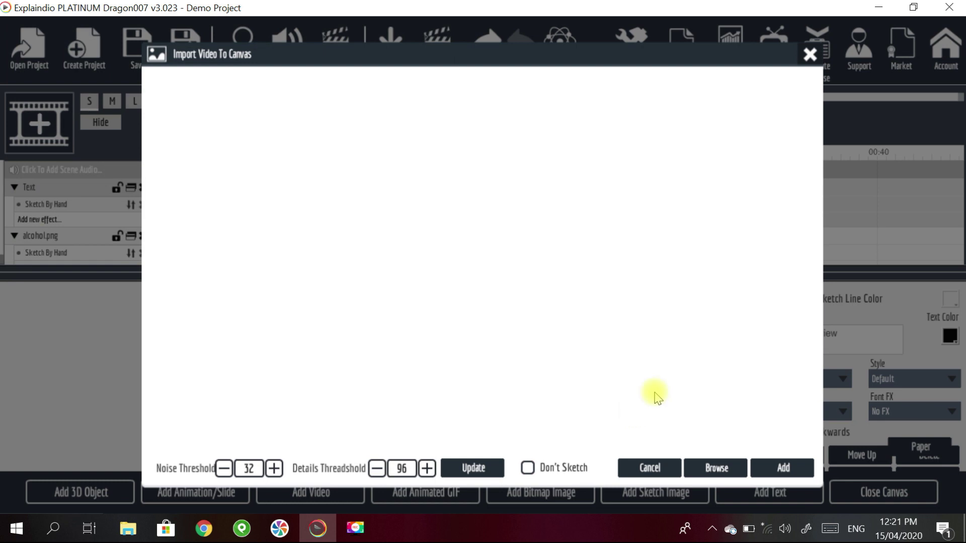
{"action": "left_click", "coordinate": [810, 54]}
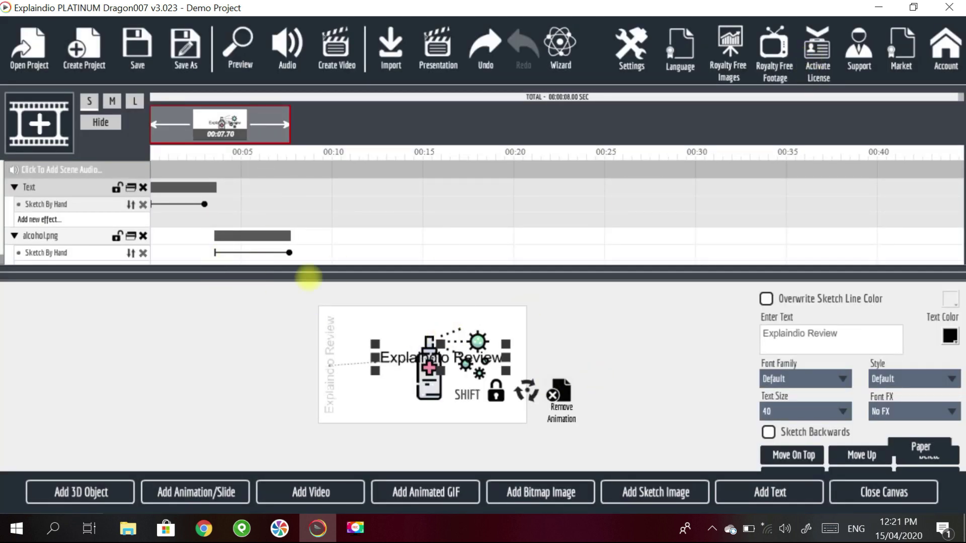
Browse the Explaindio slide packs, from Business Concepts to Easy Going Show, and the sample 3D object files without adding any
{"action": "left_click", "coordinate": [191, 496]}
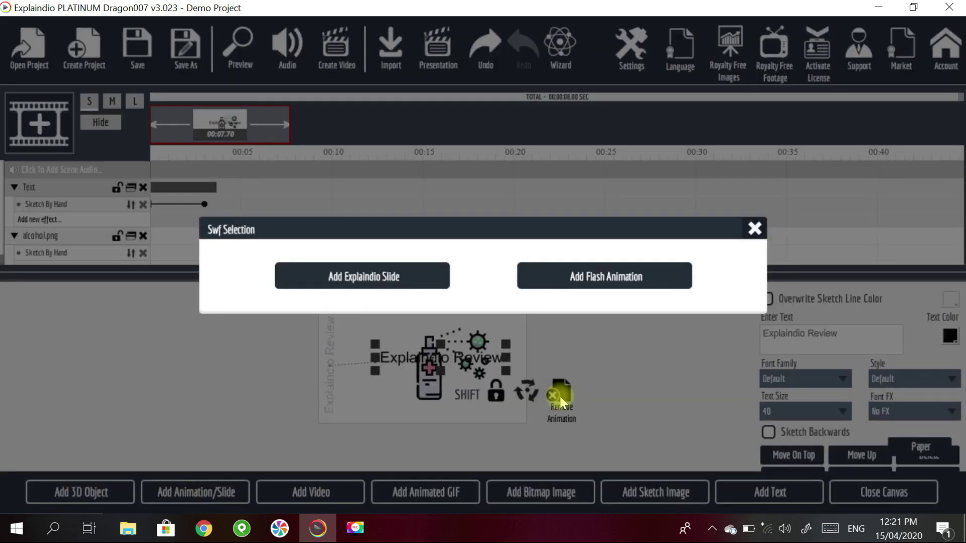
{"action": "left_click", "coordinate": [388, 287]}
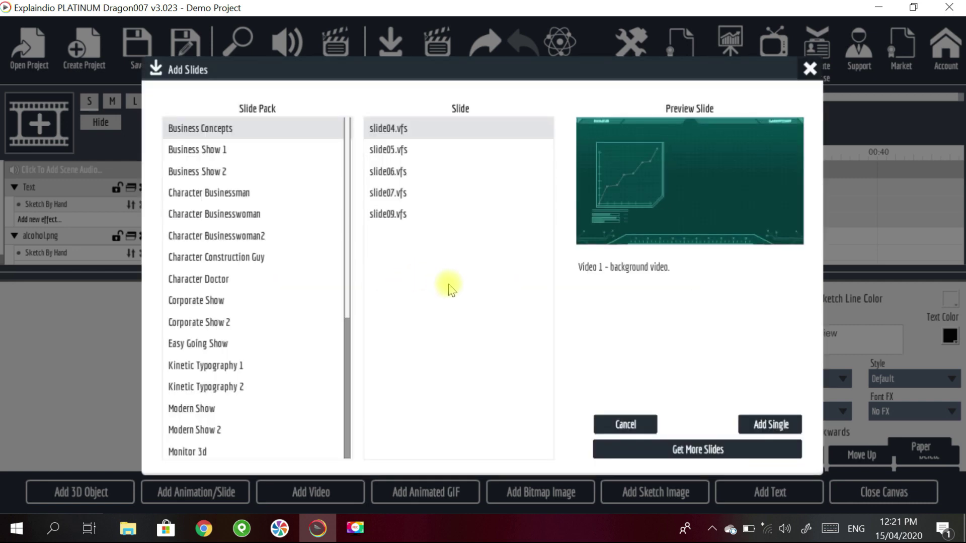
{"action": "left_click", "coordinate": [237, 150]}
{"action": "left_click", "coordinate": [231, 193]}
{"action": "left_click", "coordinate": [240, 258]}
{"action": "left_click", "coordinate": [231, 283]}
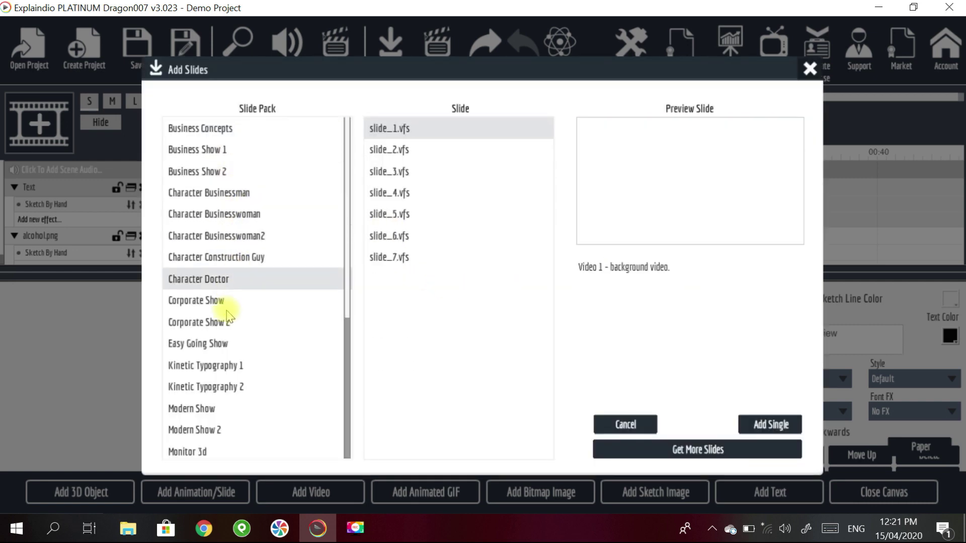
{"action": "left_click", "coordinate": [233, 237]}
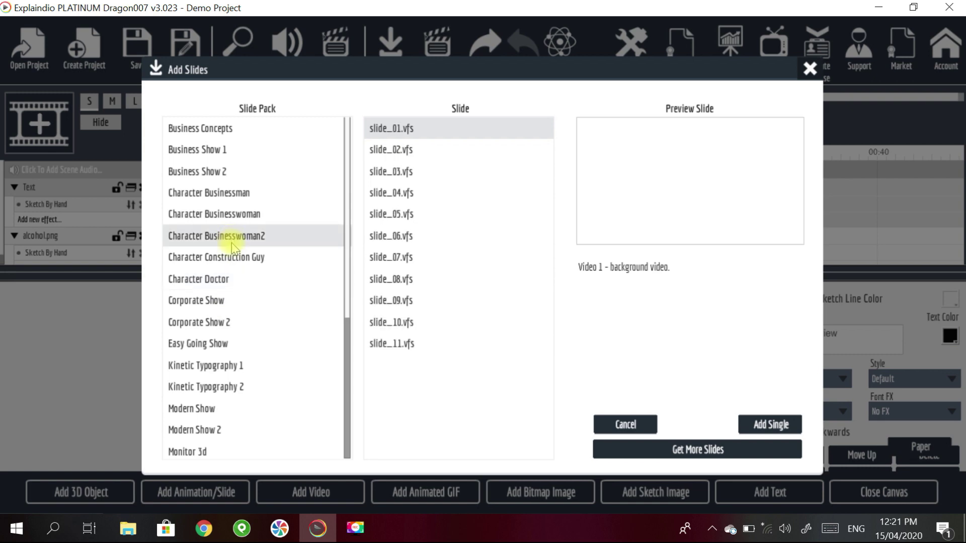
{"action": "left_click", "coordinate": [221, 258]}
{"action": "left_click", "coordinate": [210, 322]}
{"action": "left_click", "coordinate": [216, 342]}
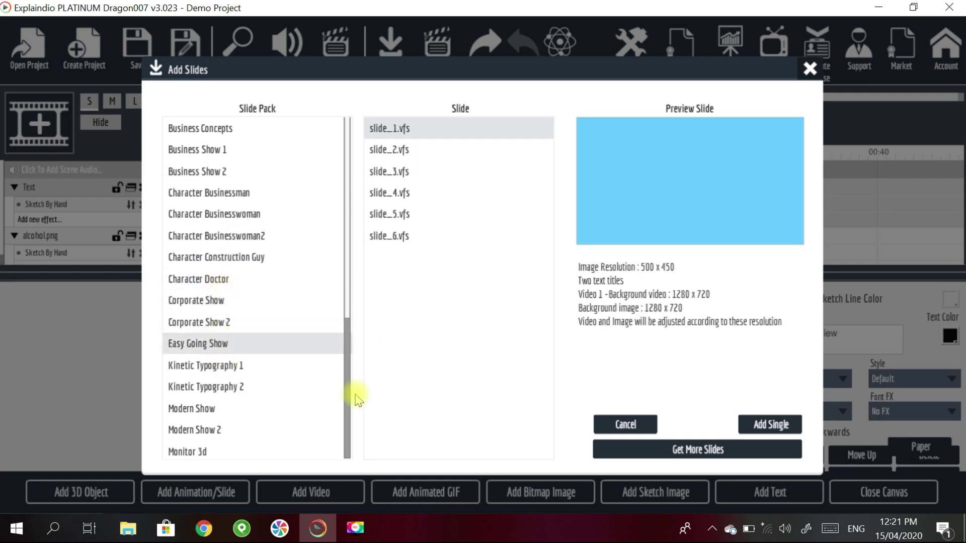
{"action": "left_click", "coordinate": [805, 72]}
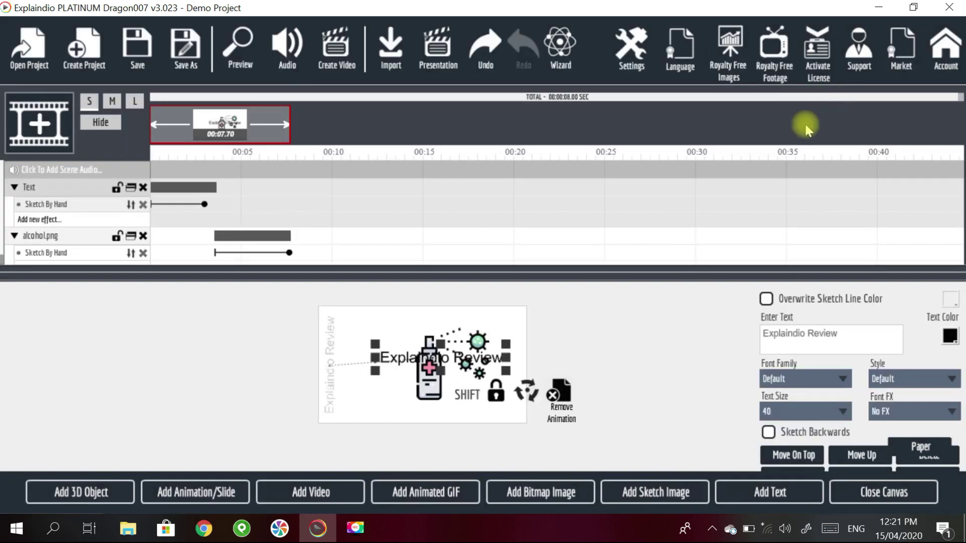
{"action": "left_click", "coordinate": [104, 498]}
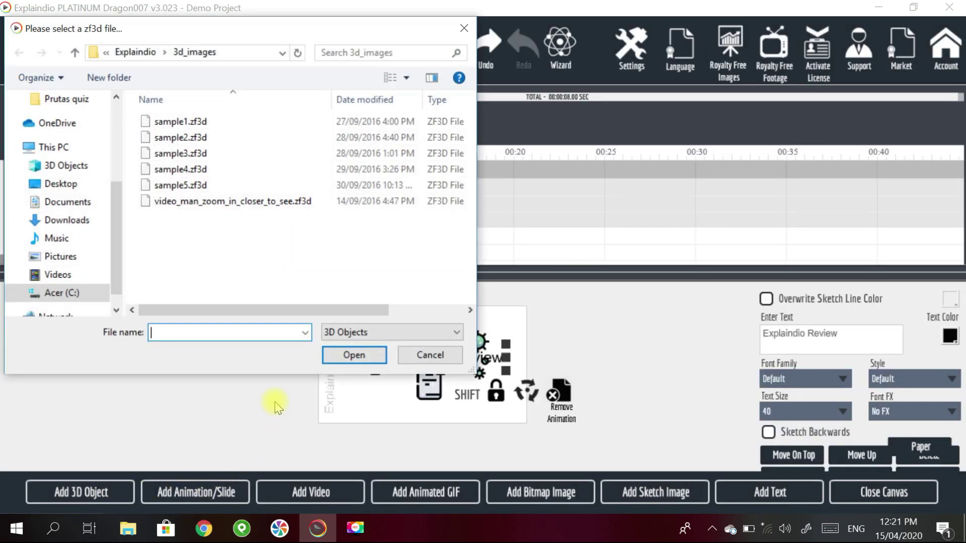
{"action": "left_click", "coordinate": [415, 356]}
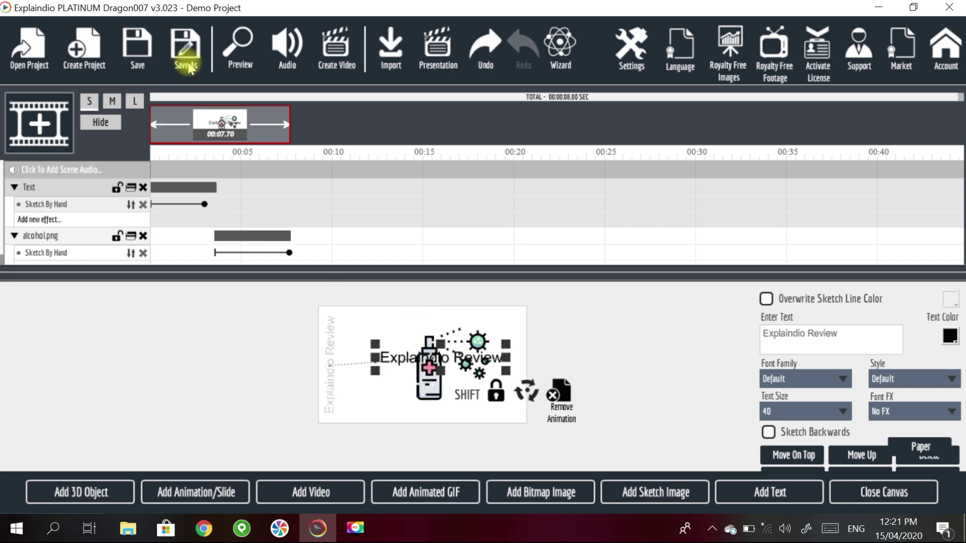
Save the project under the name "demo explaindio" in the projects folder
{"action": "left_click", "coordinate": [356, 220]}
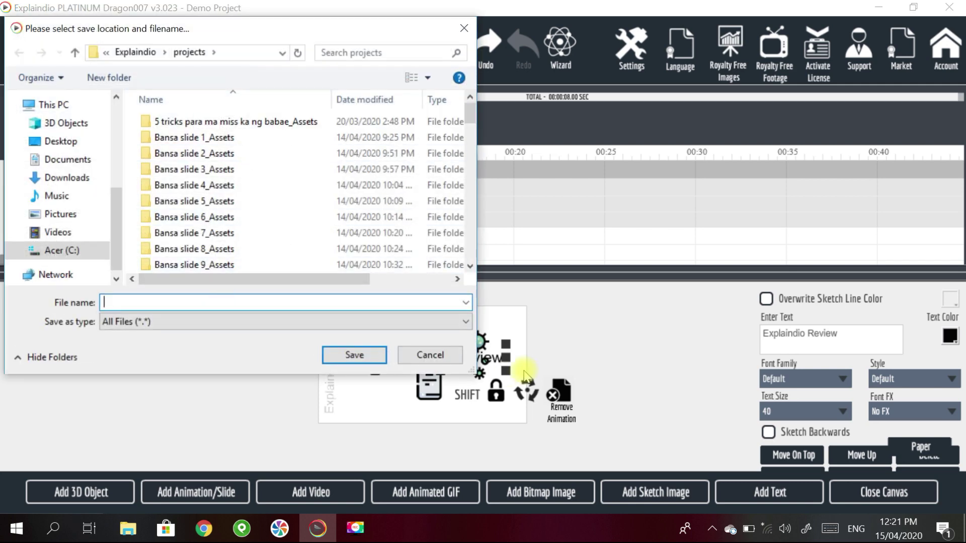
{"action": "type", "text": "demo explaindio"}
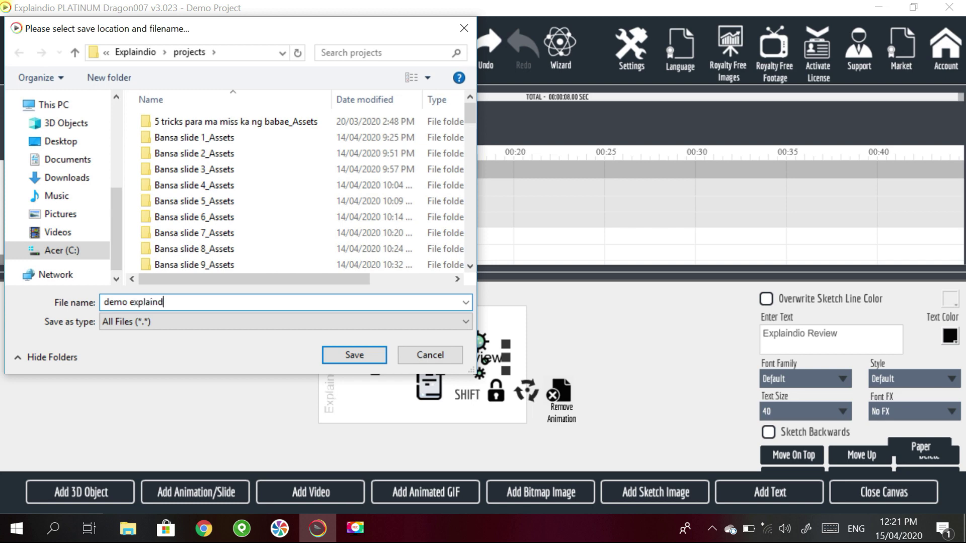
{"action": "left_click", "coordinate": [380, 353]}
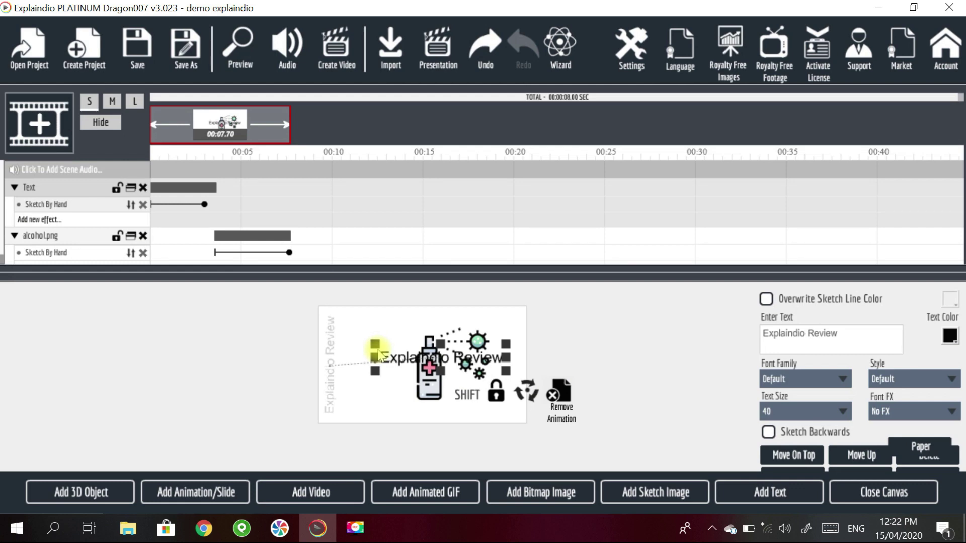
Open the saved project file "demo explaindio.explaindio" without saving the active project again
{"action": "left_click", "coordinate": [34, 50]}
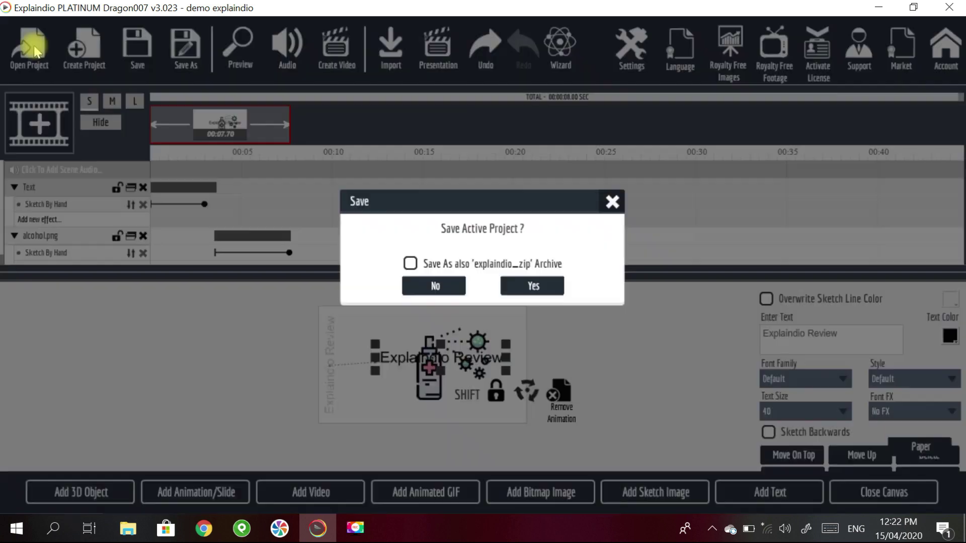
{"action": "left_click", "coordinate": [427, 287]}
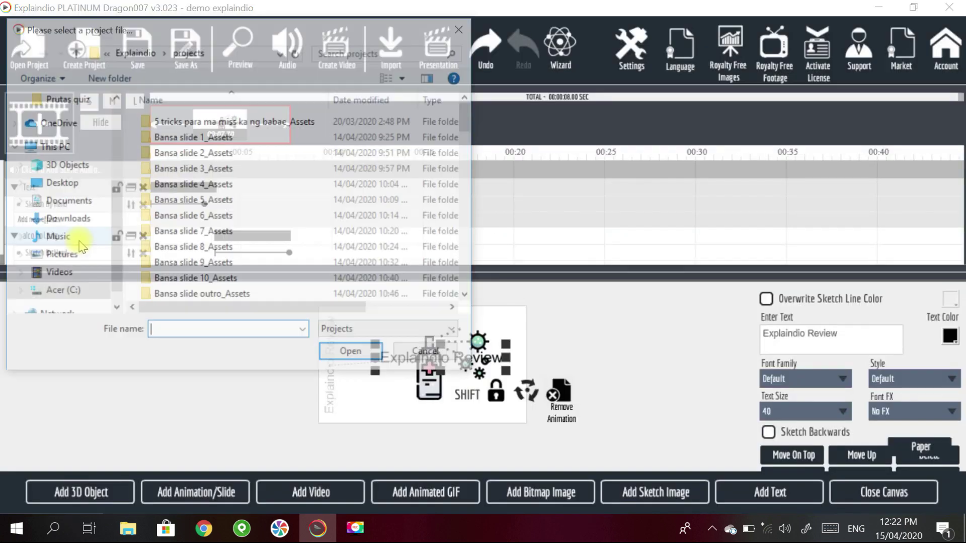
{"action": "scroll", "coordinate": [282, 232], "scroll_direction": "down", "scroll_amount": 4}
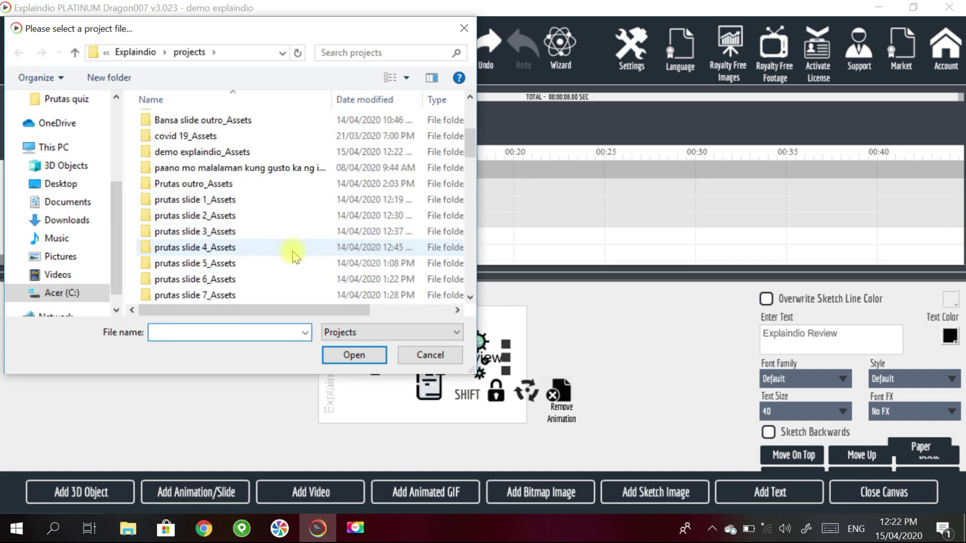
{"action": "scroll", "coordinate": [294, 256], "scroll_direction": "down", "scroll_amount": 4}
{"action": "left_click", "coordinate": [208, 330]}
{"action": "type", "text": "de"}
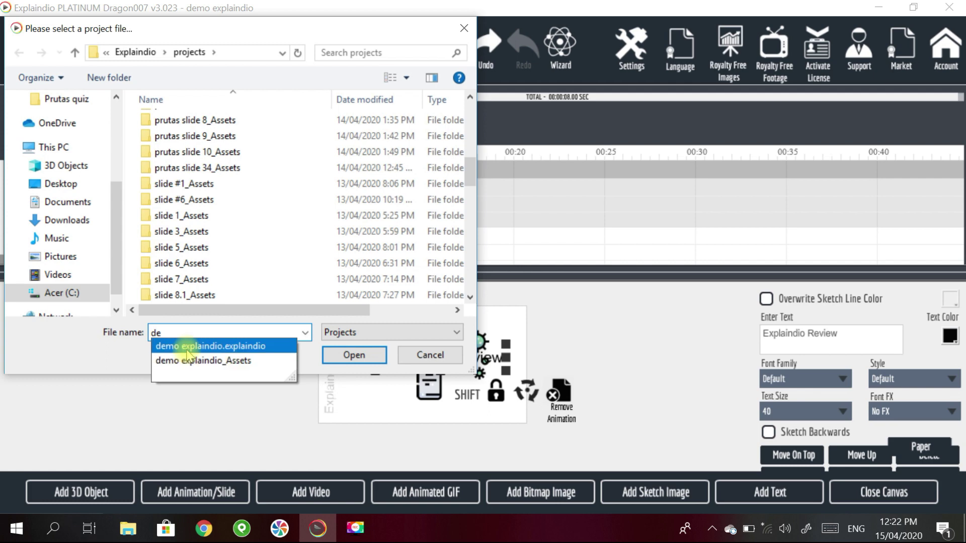
{"action": "left_click", "coordinate": [276, 347]}
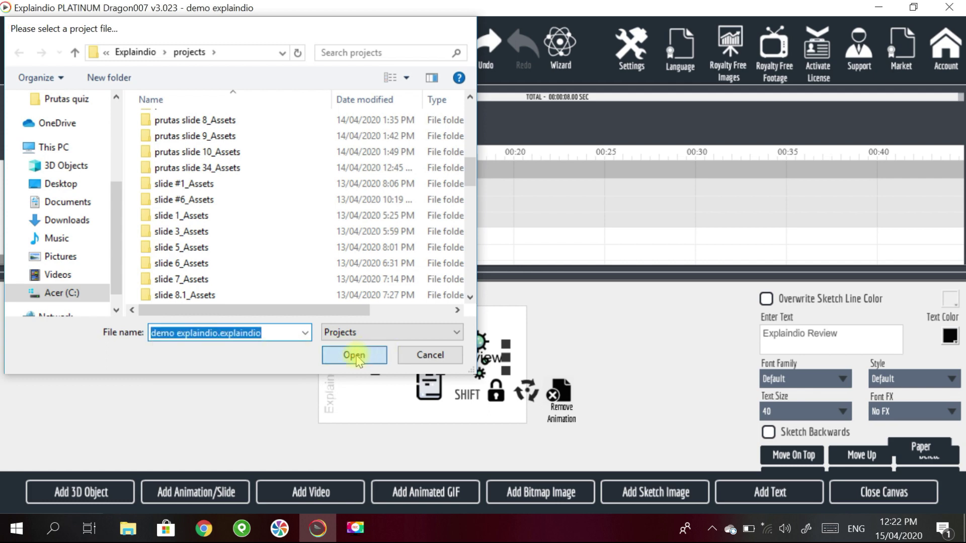
{"action": "left_click", "coordinate": [354, 354]}
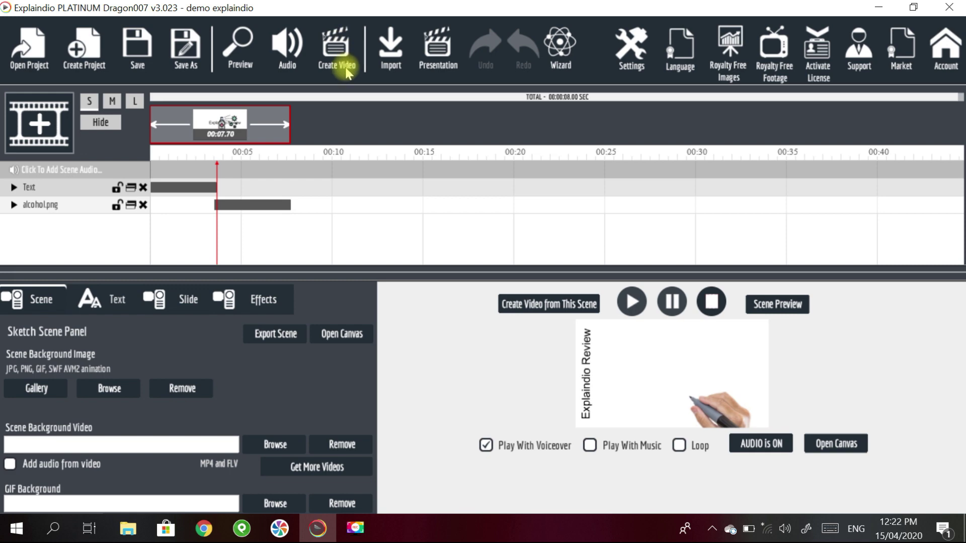
Configure the project's video export with size 1920x1080 HD, quality Perfect and export speed Fastest
{"action": "left_click", "coordinate": [335, 53]}
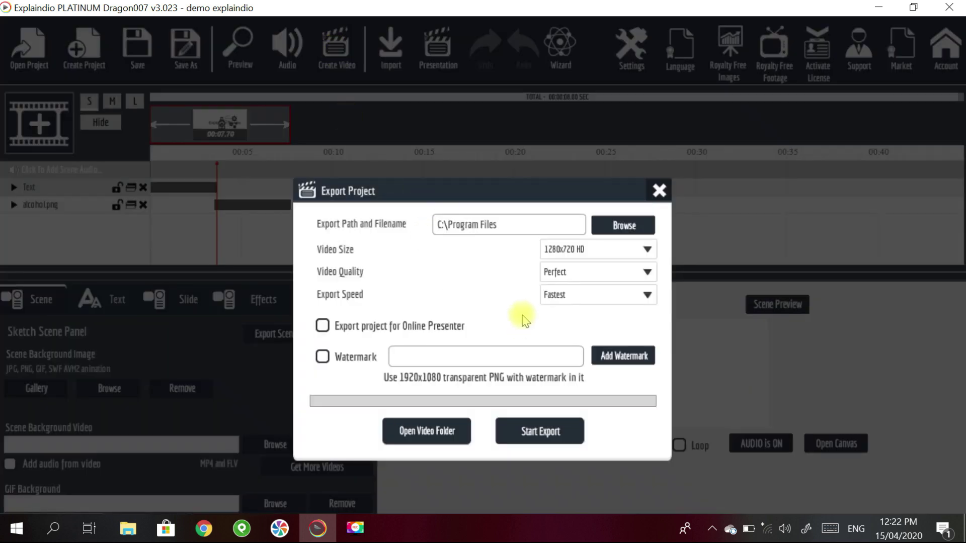
{"action": "left_click", "coordinate": [600, 249]}
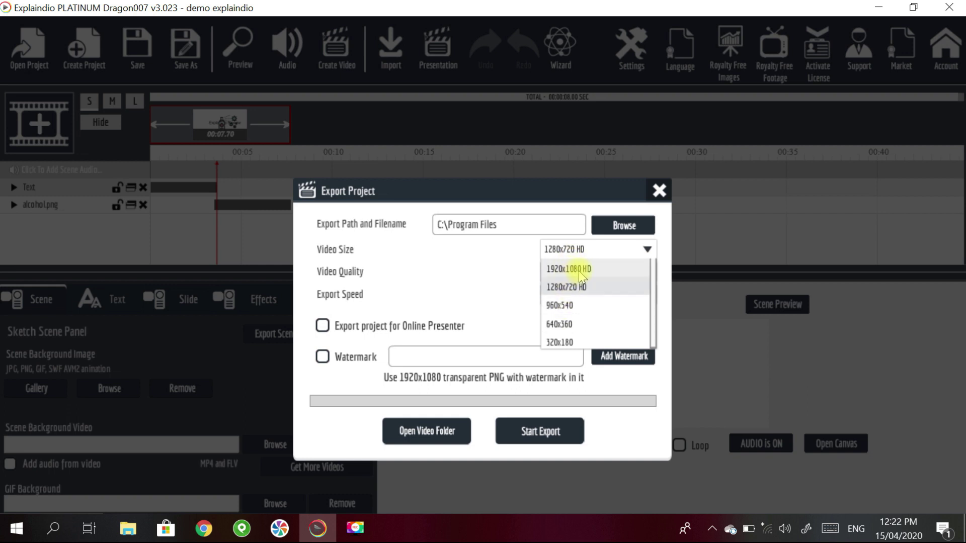
{"action": "left_click", "coordinate": [582, 268]}
{"action": "left_click", "coordinate": [574, 276]}
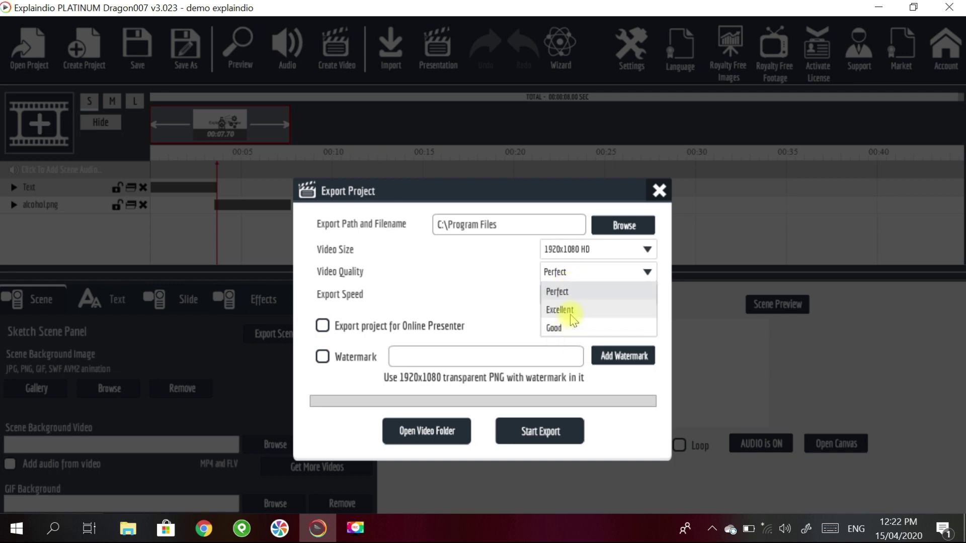
{"action": "left_click", "coordinate": [586, 291]}
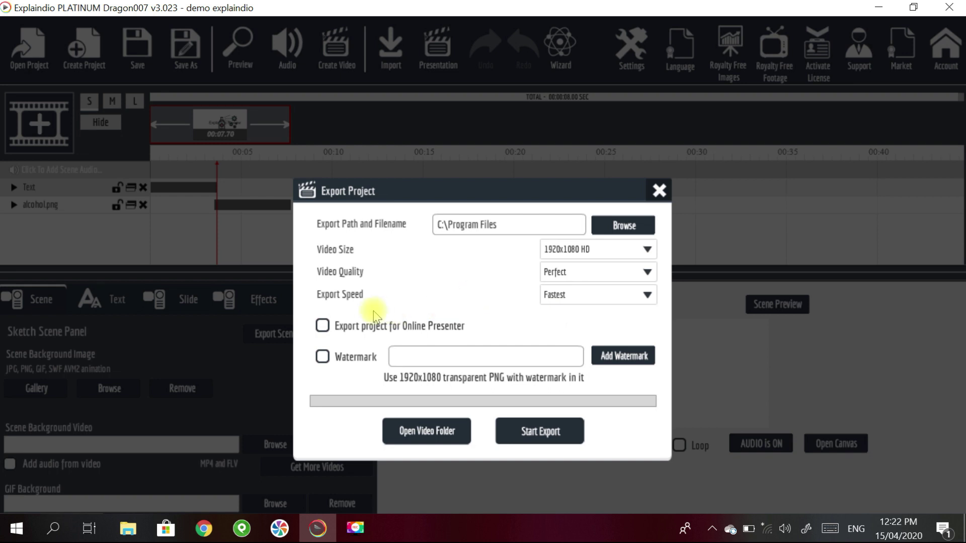
{"action": "left_click", "coordinate": [561, 297]}
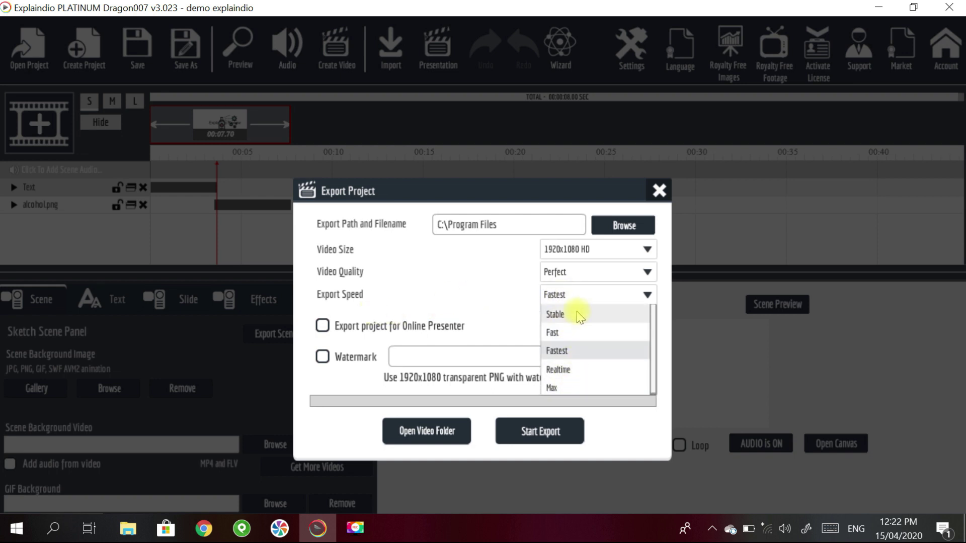
{"action": "left_click", "coordinate": [571, 351]}
{"action": "left_click", "coordinate": [554, 302]}
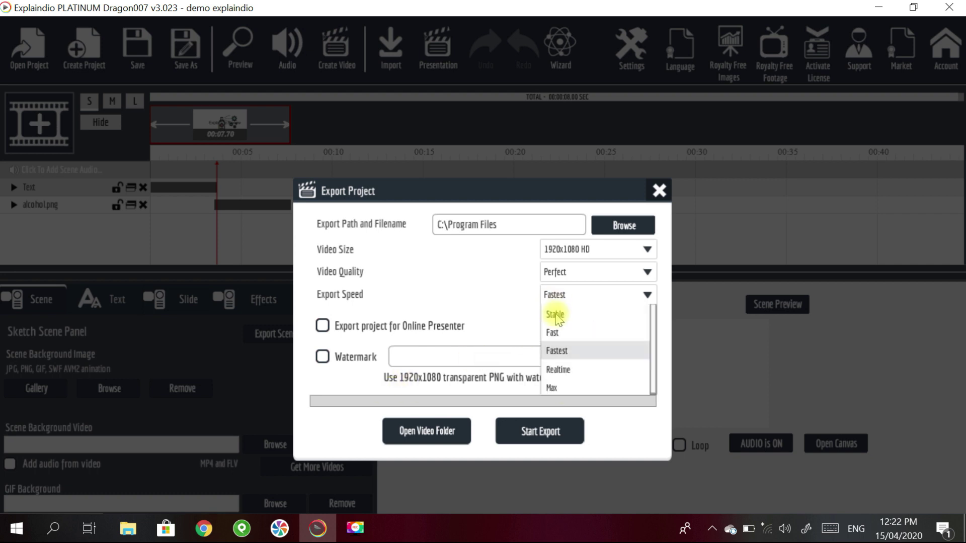
{"action": "left_click", "coordinate": [574, 358]}
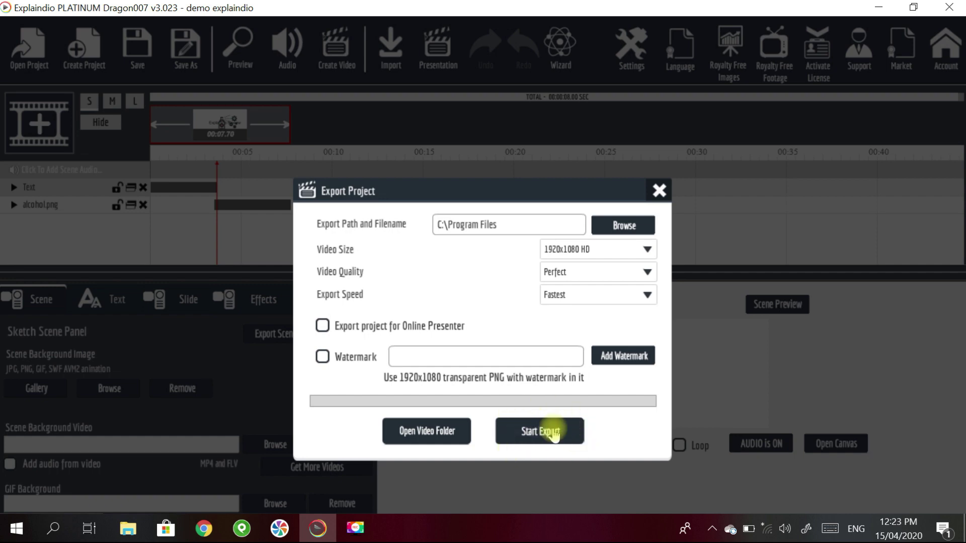
Choose the Desktop as the export folder and export the project video there under the file name "demo explaindio"
{"action": "left_click", "coordinate": [622, 230]}
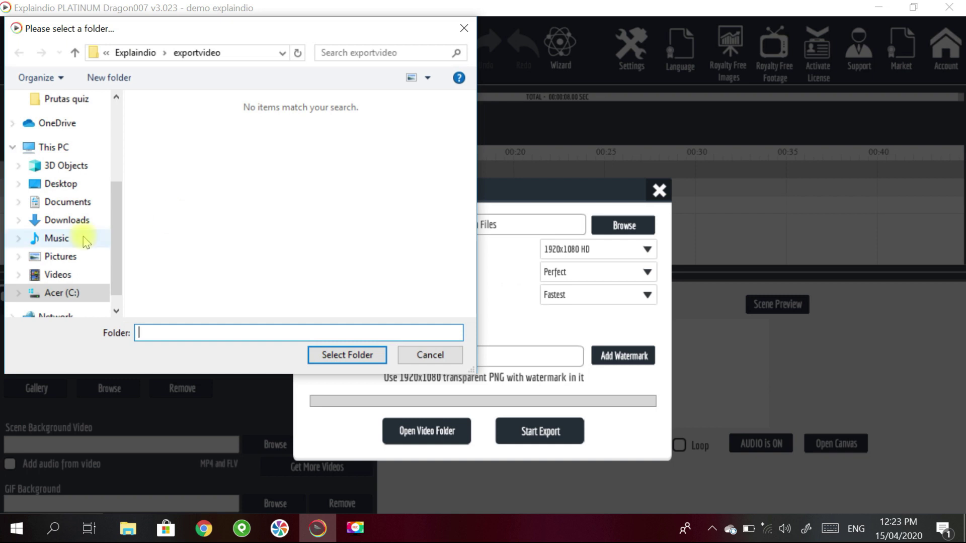
{"action": "left_click", "coordinate": [85, 184]}
{"action": "scroll", "coordinate": [259, 234], "scroll_direction": "down", "scroll_amount": 1}
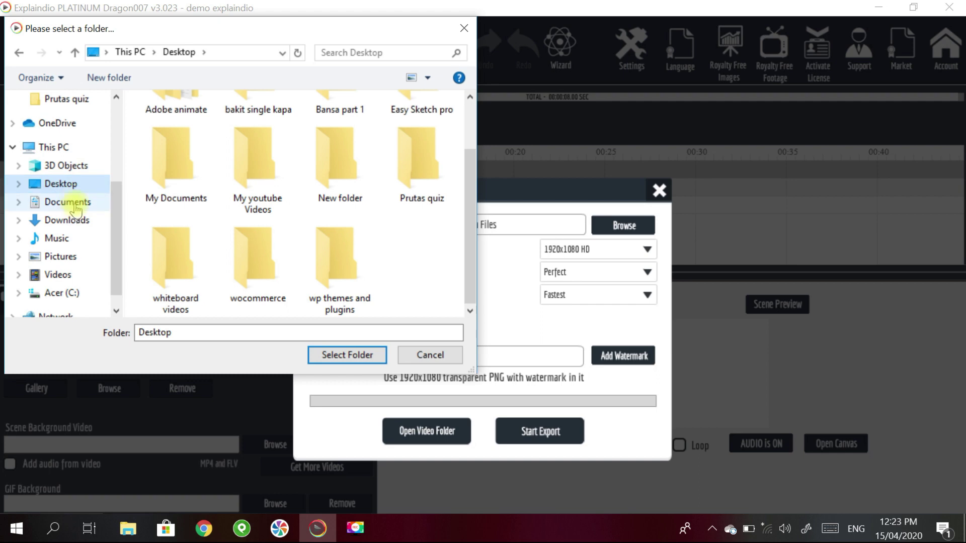
{"action": "left_click", "coordinate": [347, 355]}
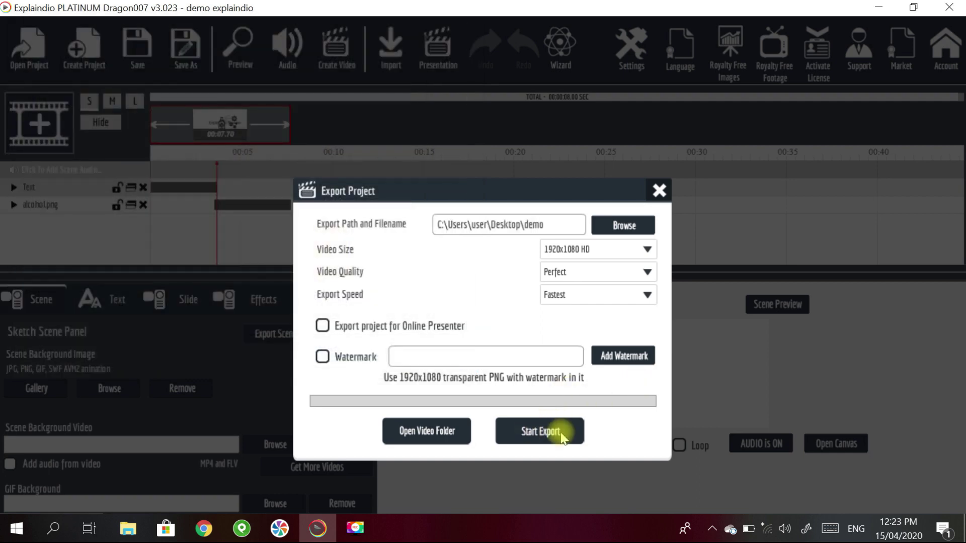
{"action": "left_click", "coordinate": [540, 431]}
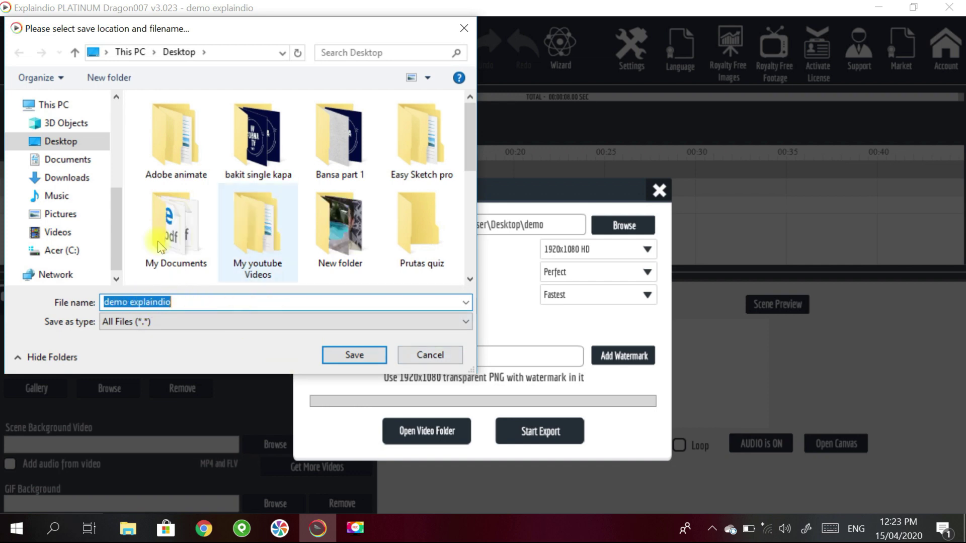
{"action": "scroll", "coordinate": [291, 247], "scroll_direction": "down", "scroll_amount": 5}
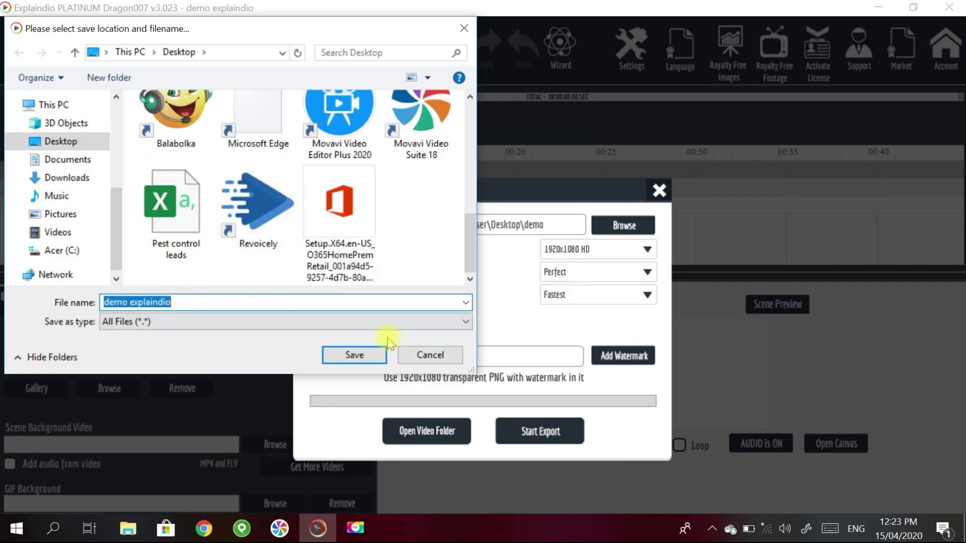
{"action": "left_click", "coordinate": [356, 356]}
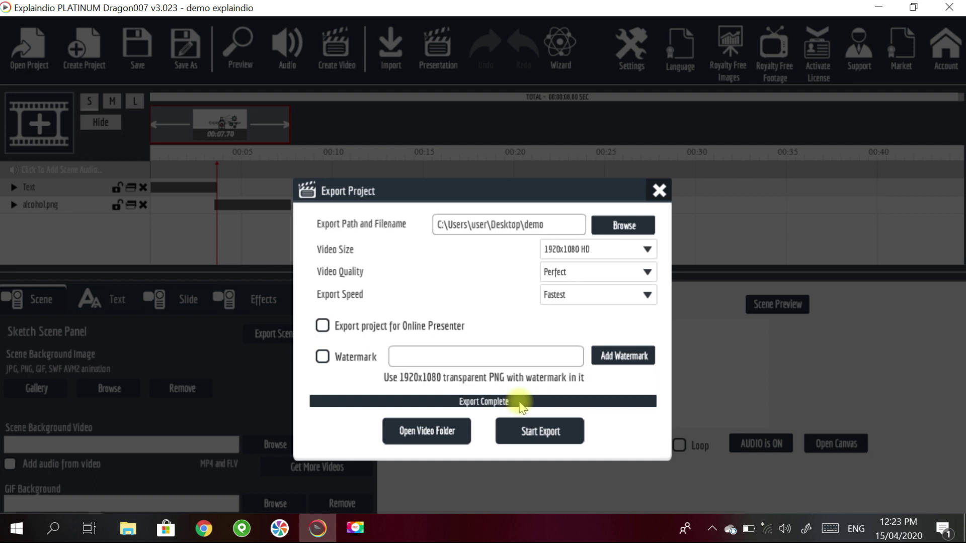
Open the exported video's folder and play the "demo explaindio" MP4 file full screen
{"action": "left_click", "coordinate": [419, 438]}
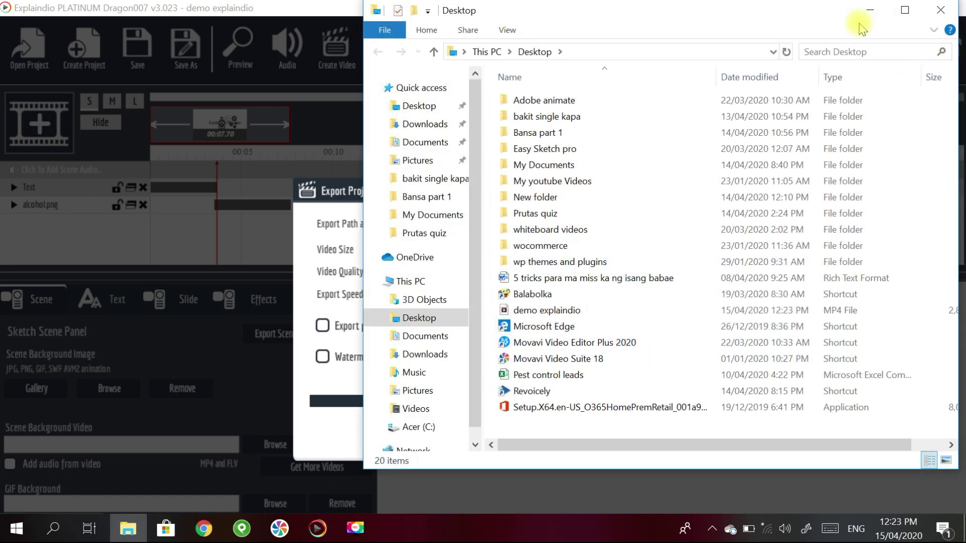
{"action": "left_click_drag", "start_coordinate": [770, 445], "coordinate": [744, 439]}
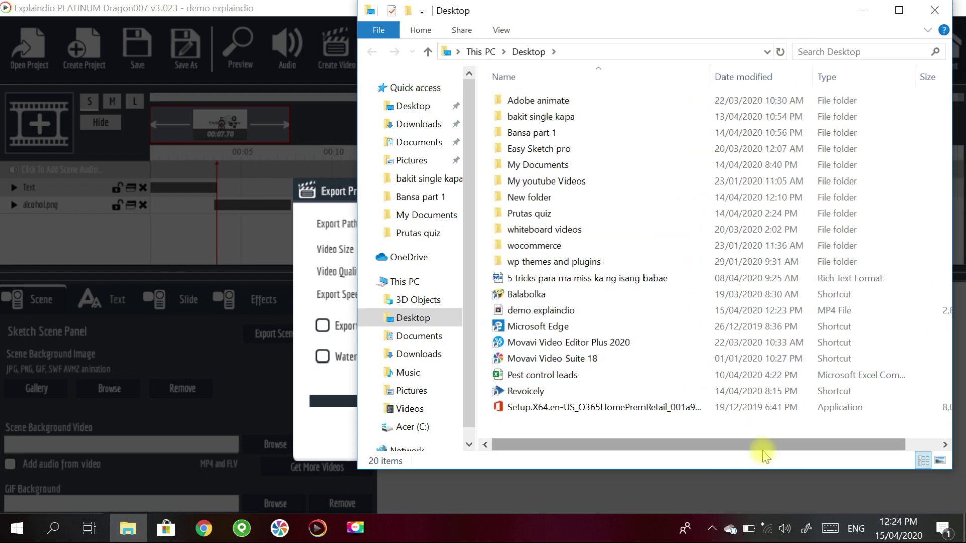
{"action": "left_click", "coordinate": [543, 309]}
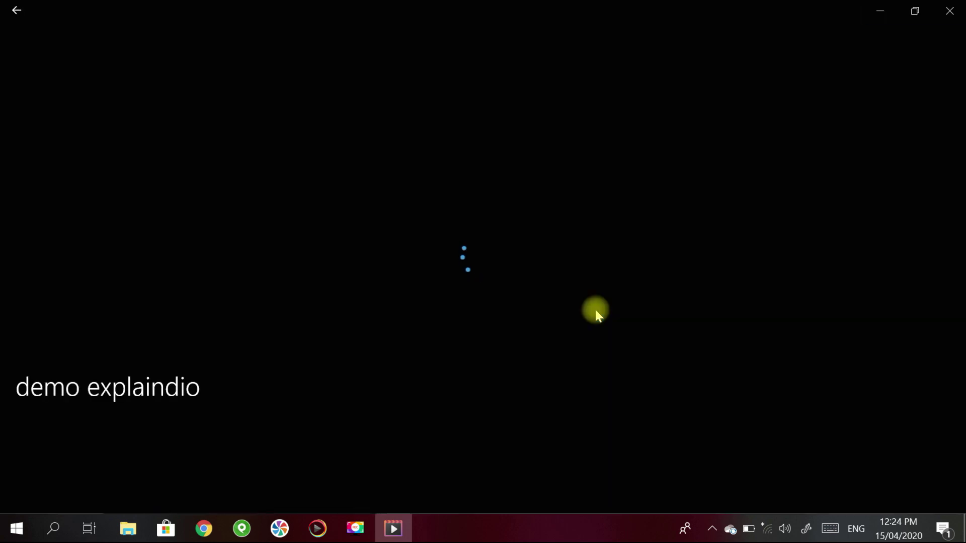
{"action": "double_click", "coordinate": [596, 310]}
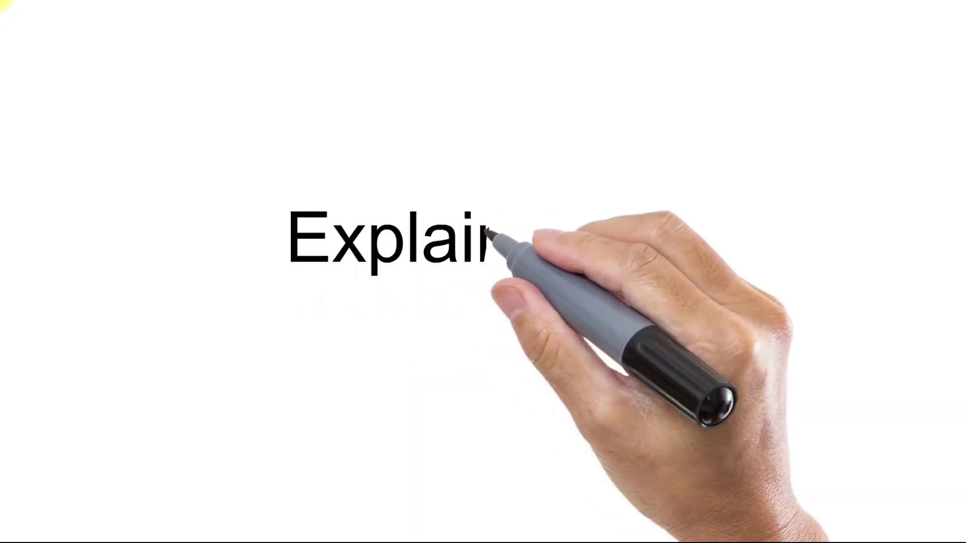